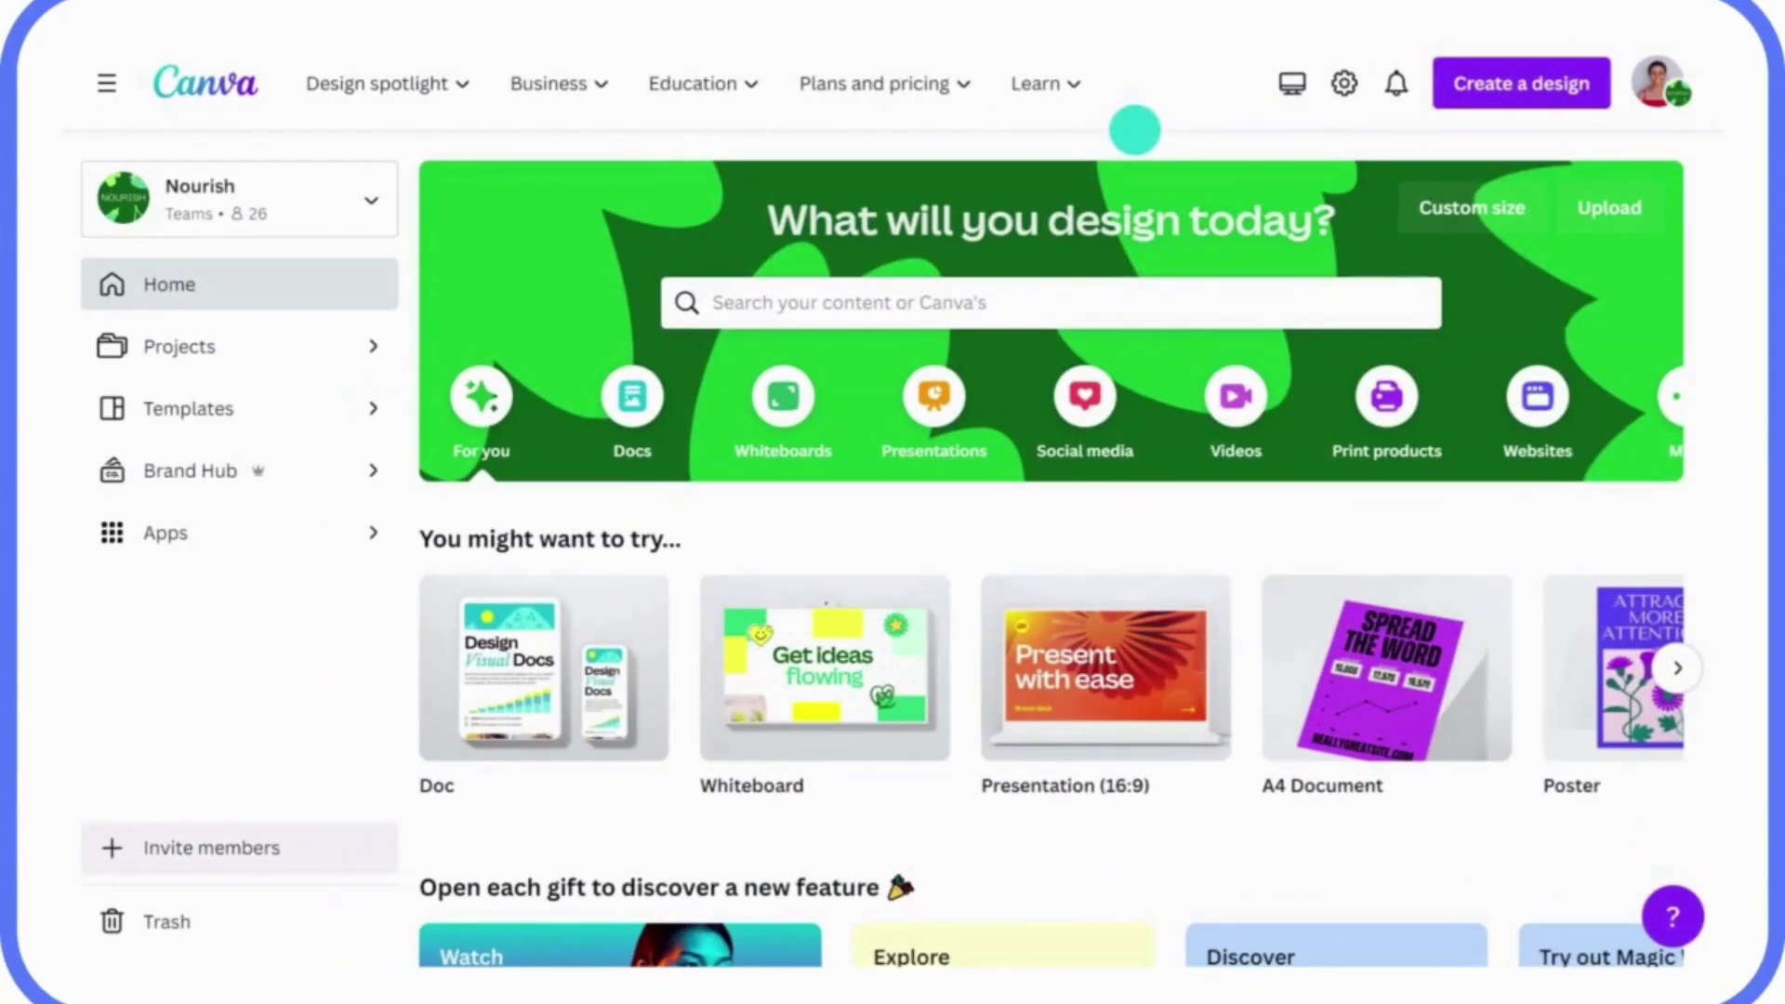
Import the Q1 Sustainability Strategy Doc PDF as a new design, then go back to the Canva home page.
{"action": "left_click", "coordinate": [1525, 81]}
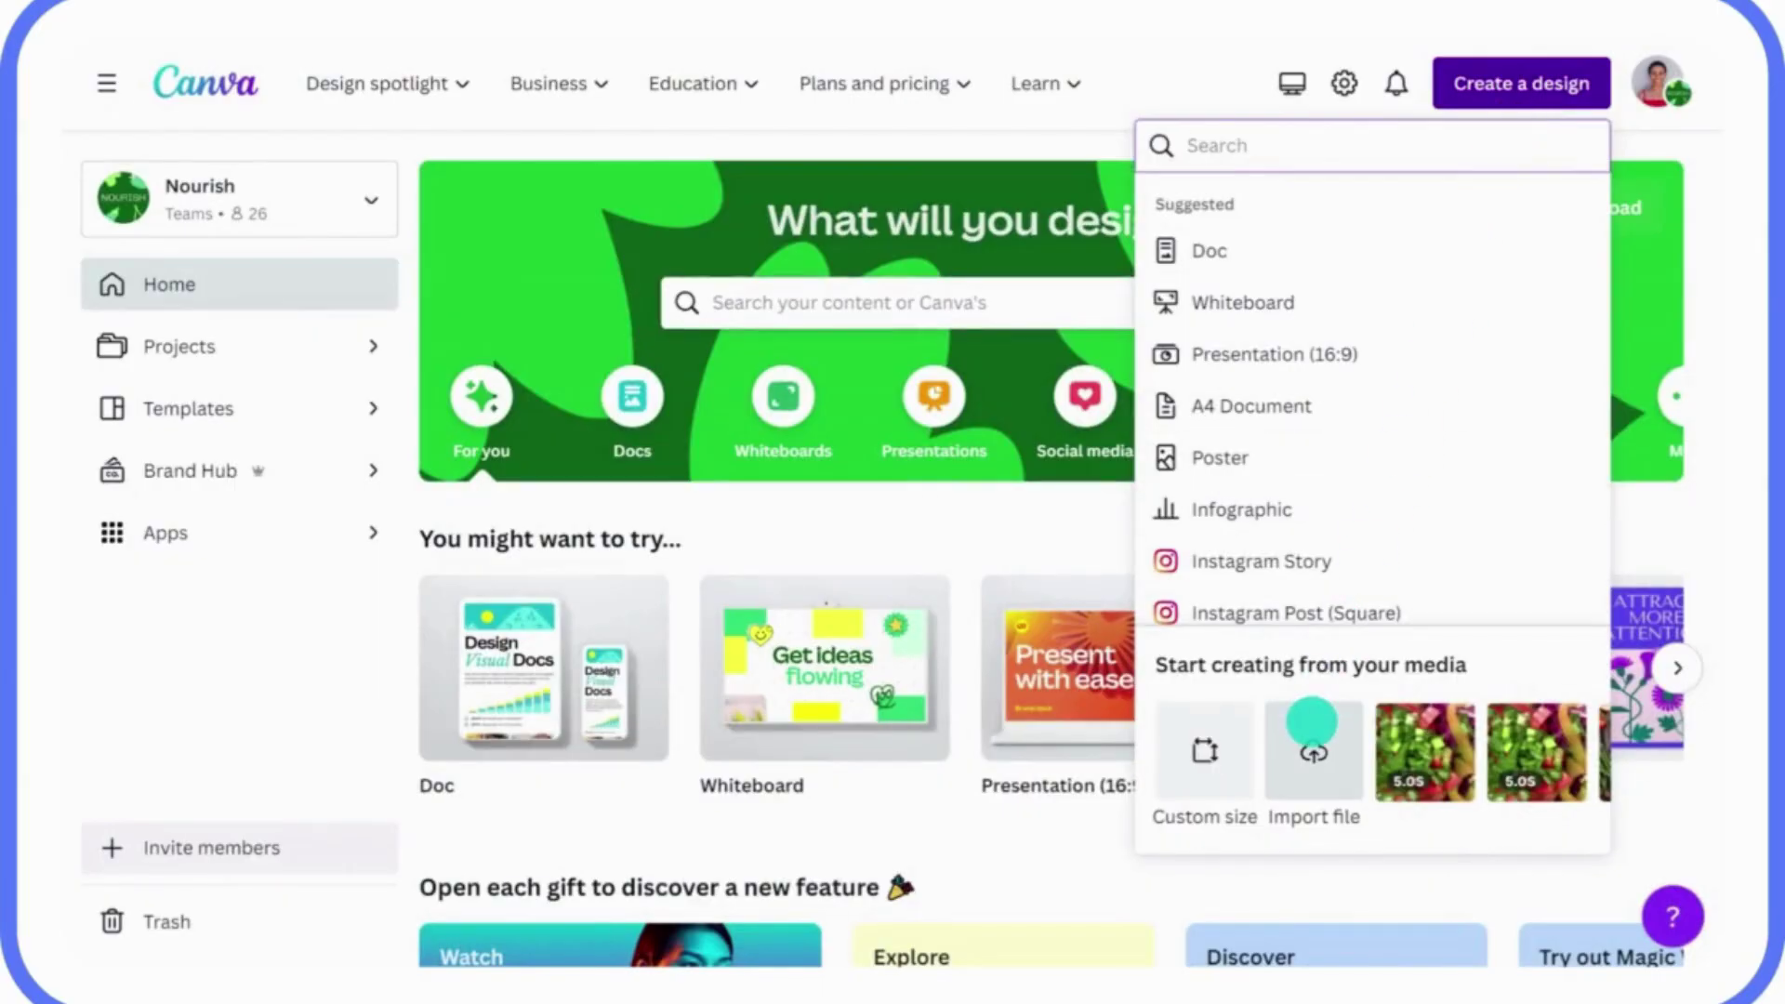
{"action": "left_click", "coordinate": [1311, 722]}
{"action": "left_click", "coordinate": [584, 237]}
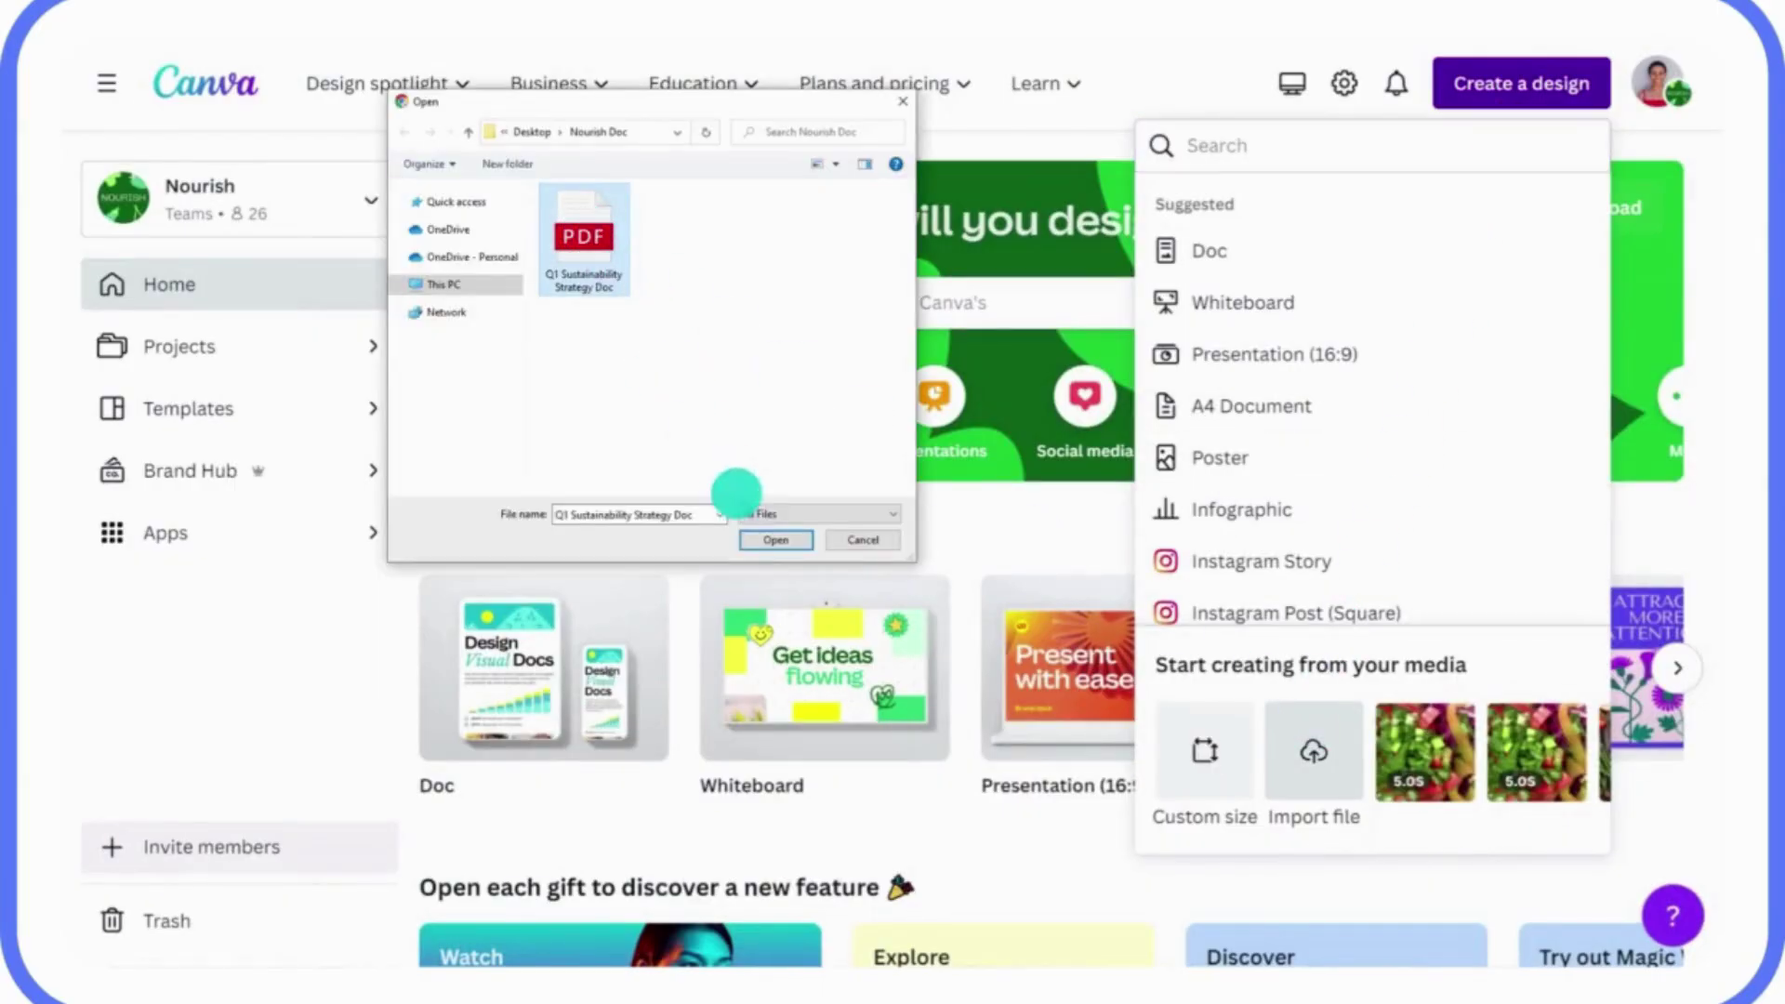
{"action": "left_click", "coordinate": [764, 539]}
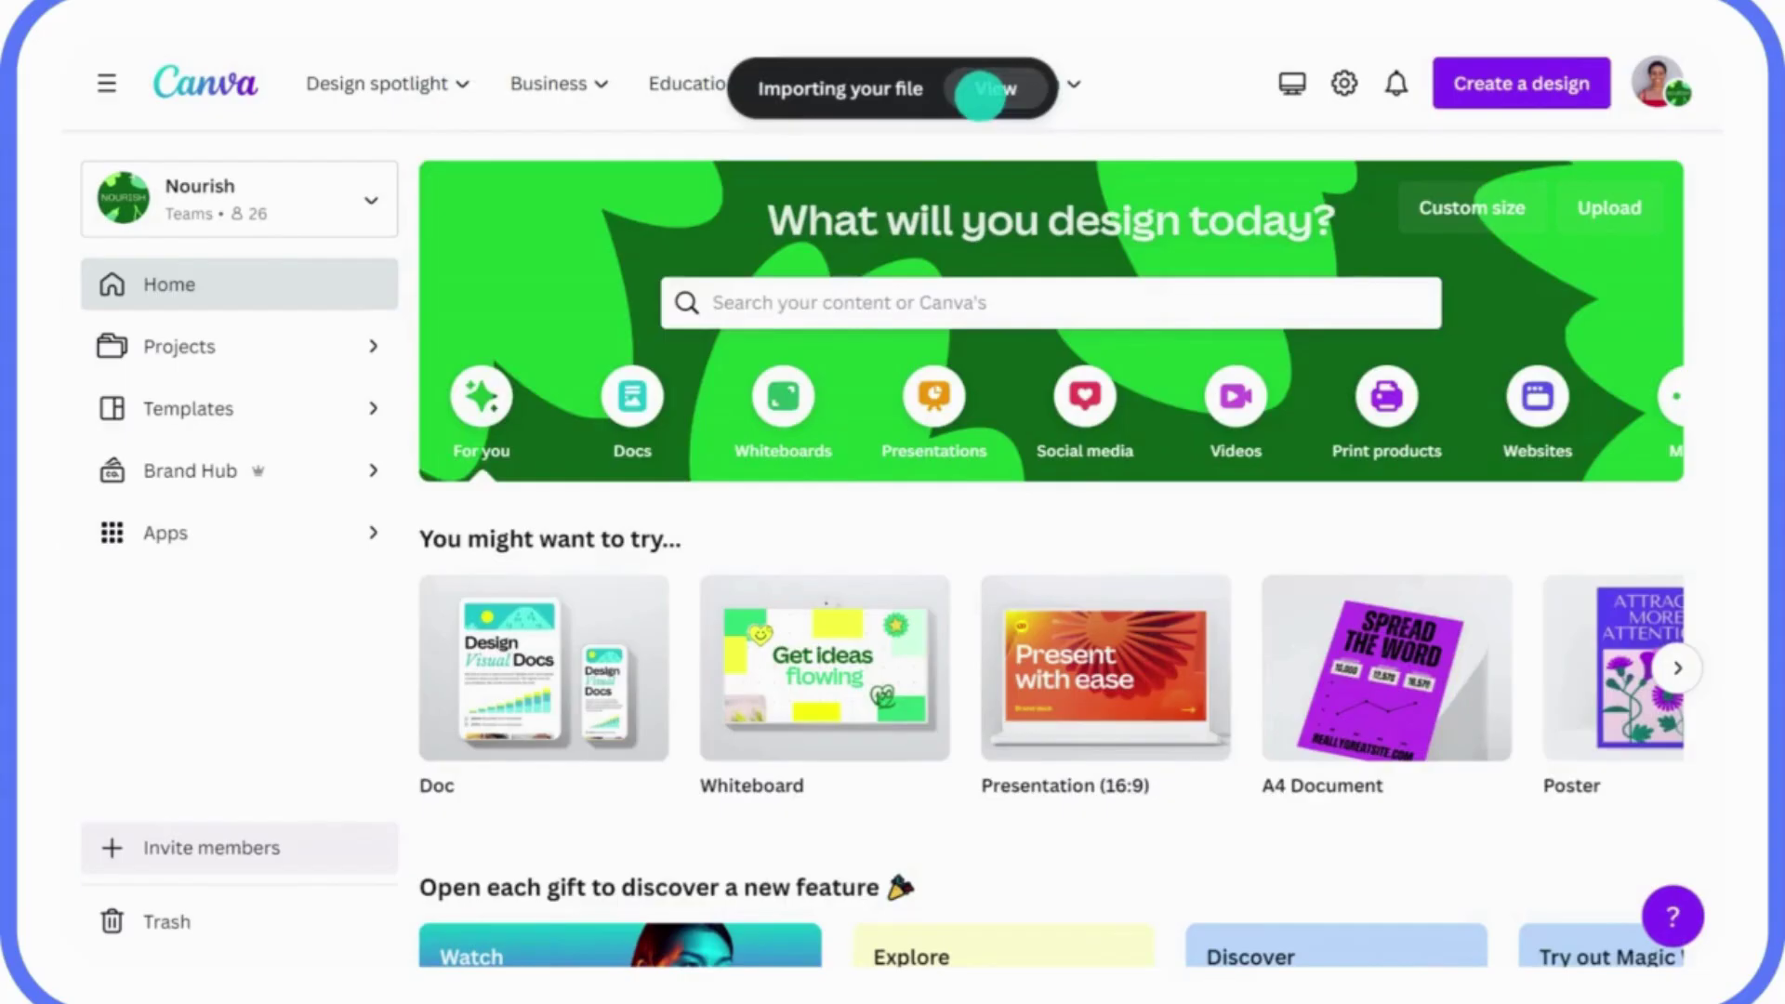
{"action": "left_click", "coordinate": [987, 88]}
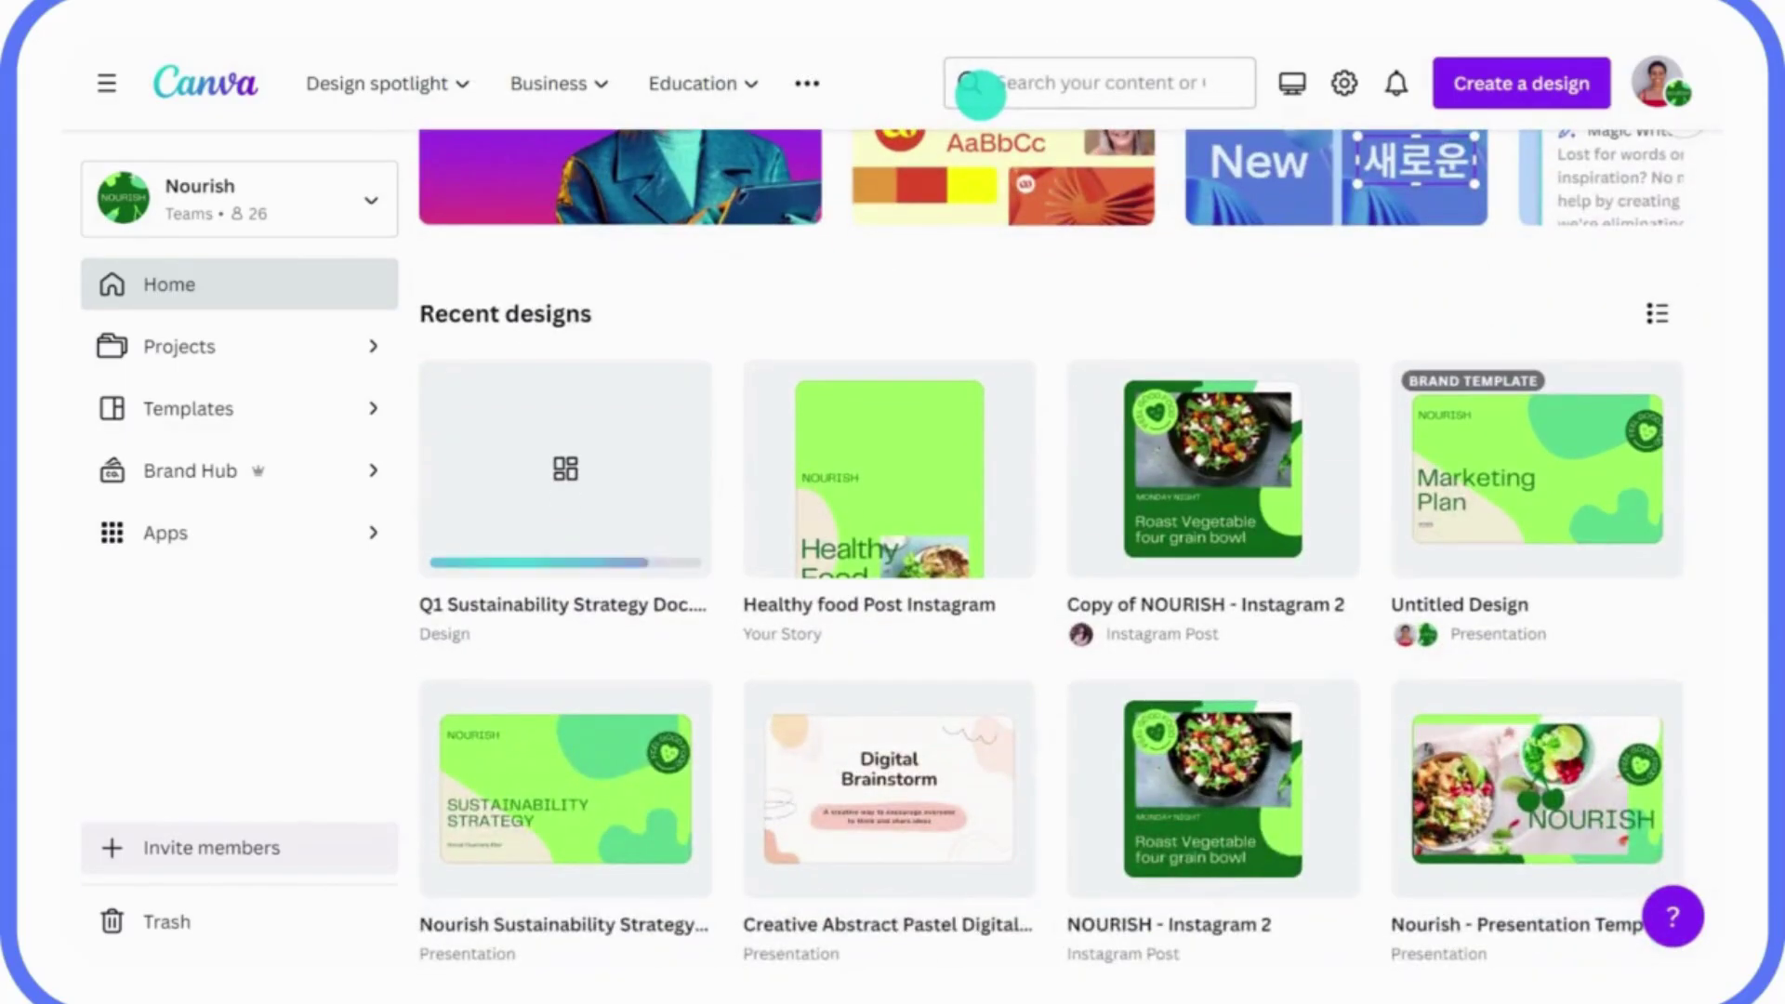
{"action": "scroll", "coordinate": [1050, 558], "scroll_direction": "up", "scroll_amount": 8}
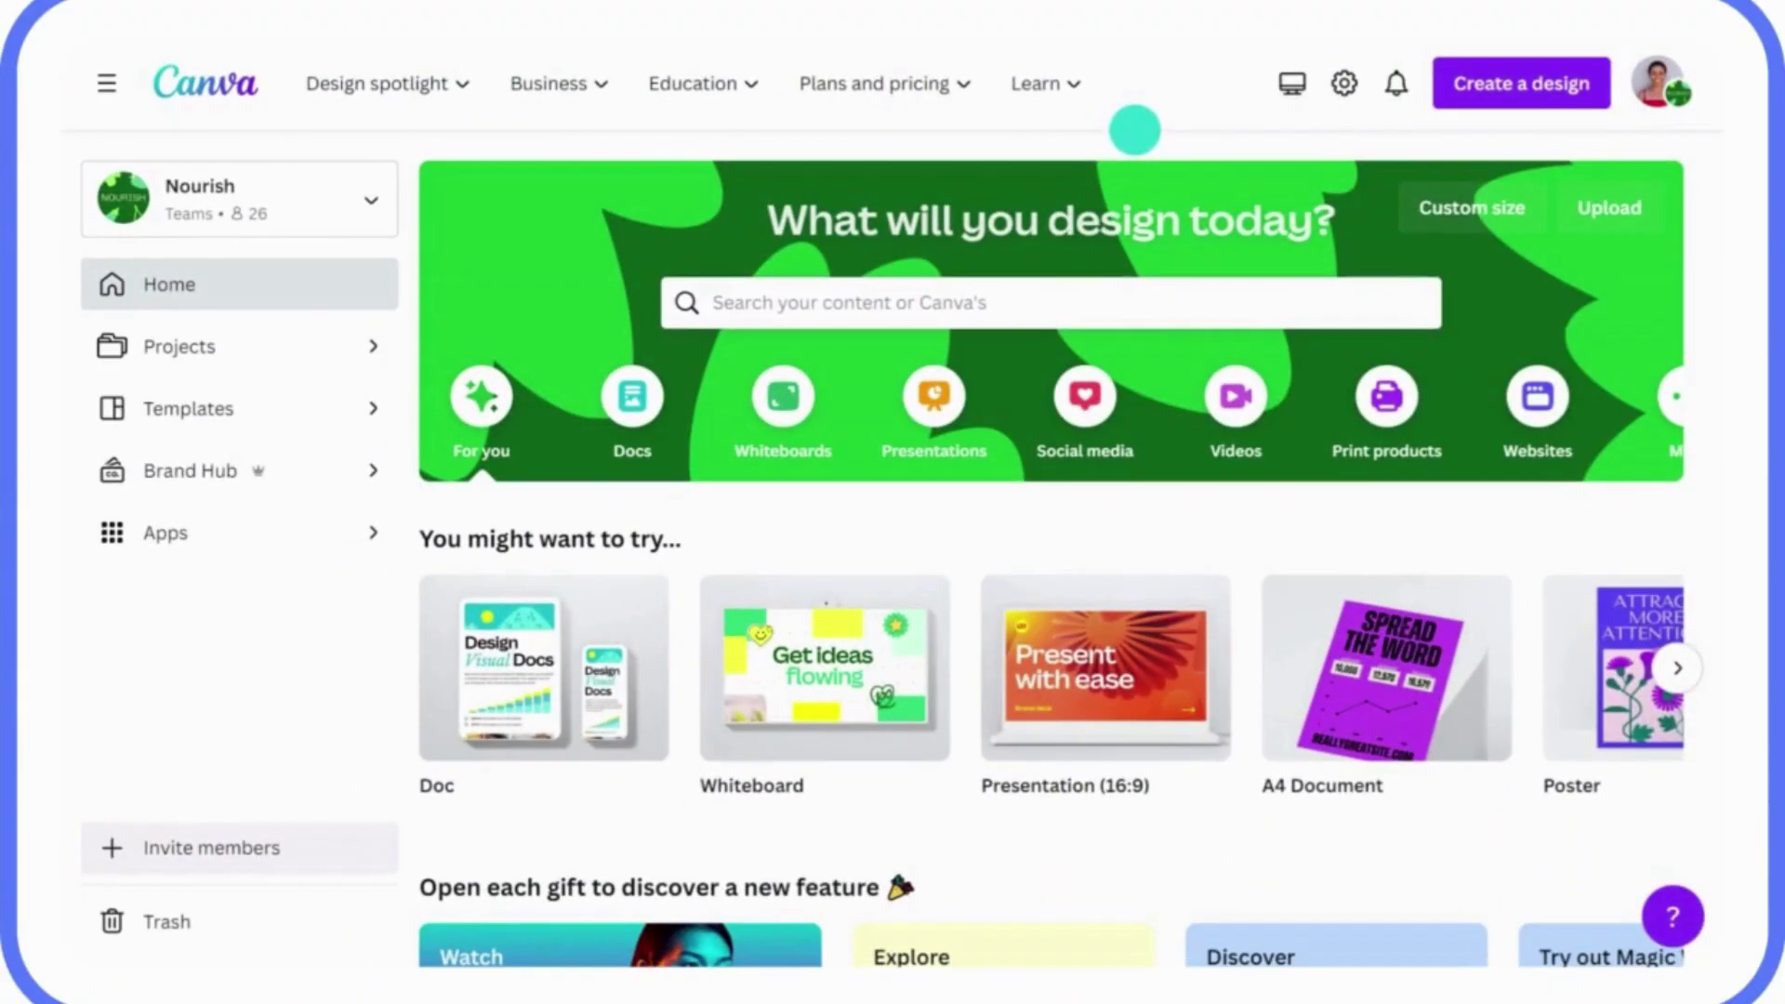
{"action": "left_click", "coordinate": [1496, 97]}
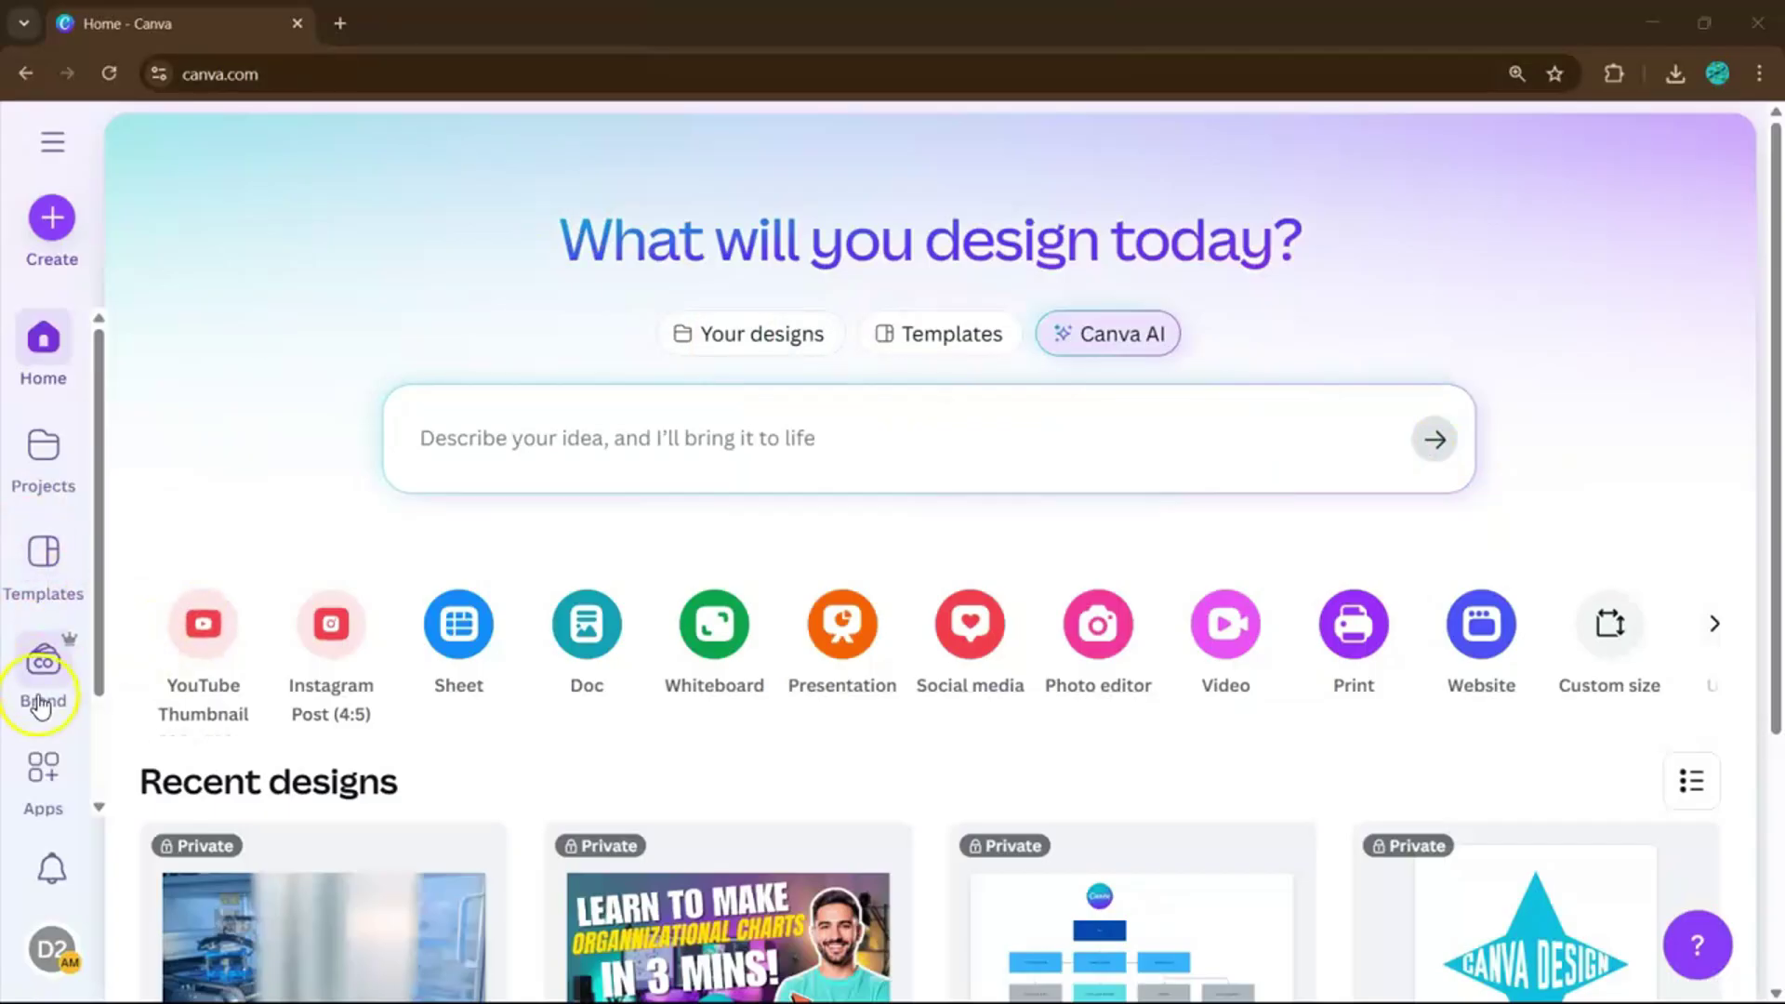
Find the Voiceover app under the AI generation apps and open its details.
{"action": "left_click", "coordinate": [43, 772]}
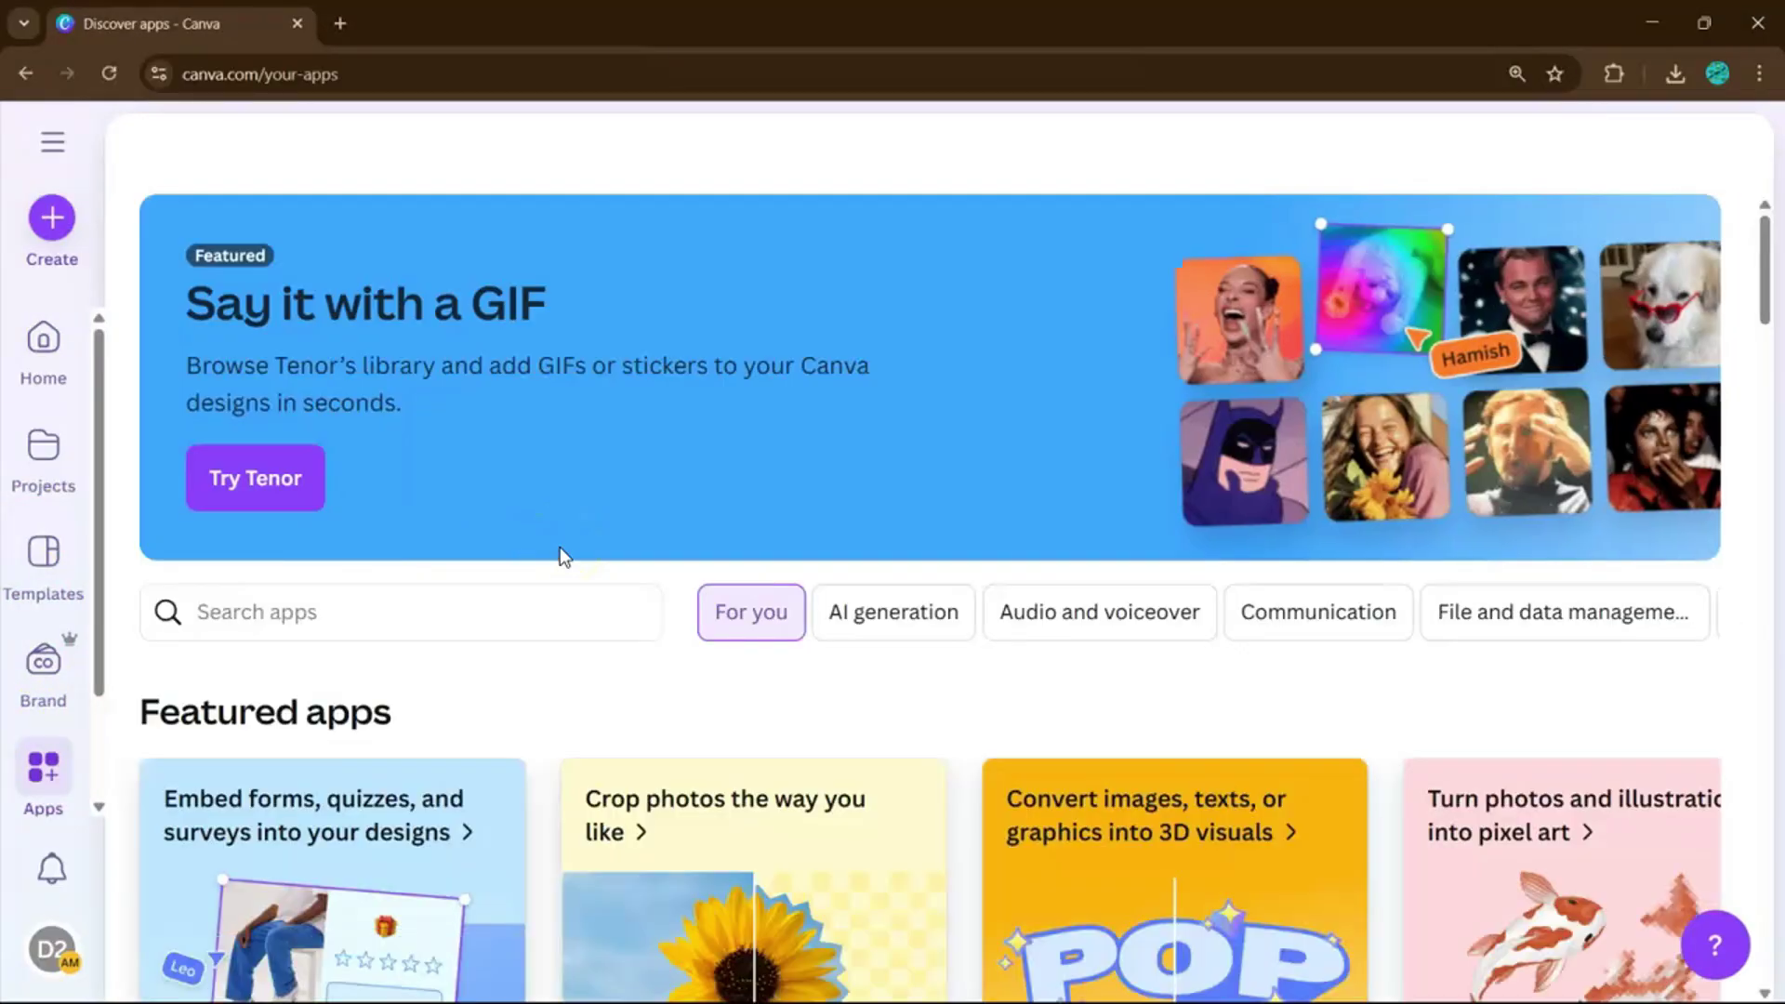
{"action": "scroll", "coordinate": [560, 547], "scroll_direction": "down", "scroll_amount": 2}
{"action": "scroll", "coordinate": [560, 547], "scroll_direction": "down", "scroll_amount": 3}
{"action": "left_click", "coordinate": [910, 400]}
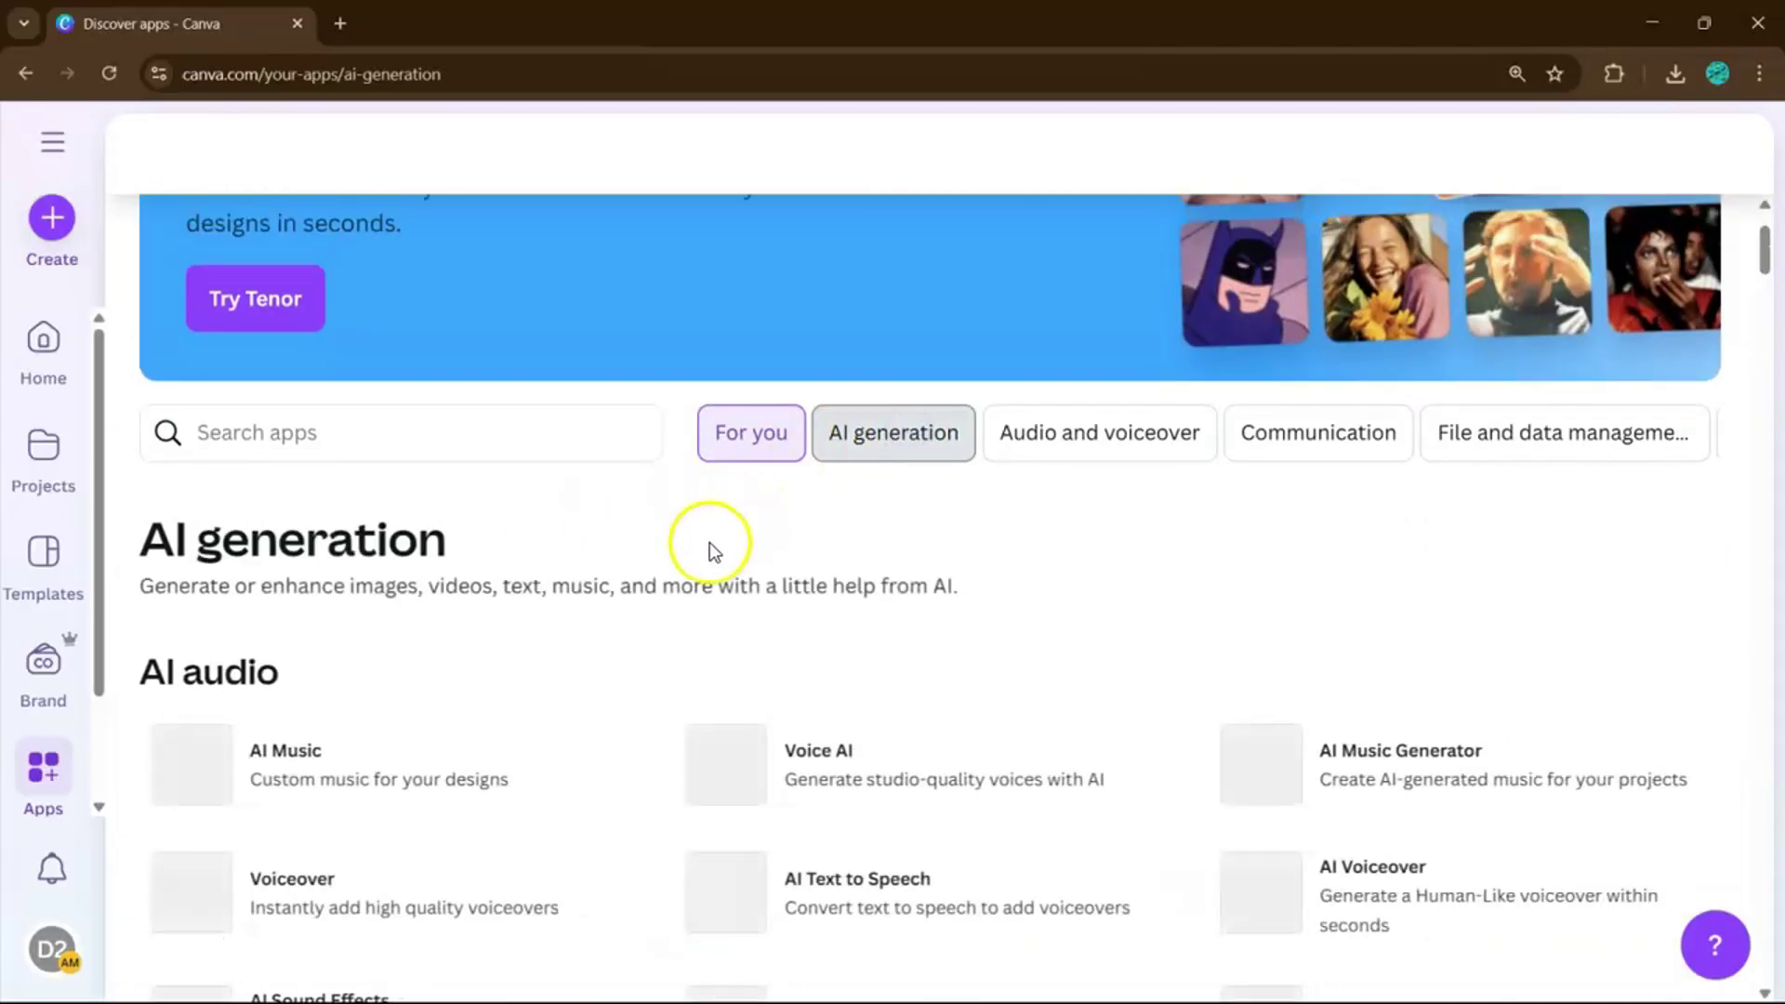
{"action": "scroll", "coordinate": [710, 549], "scroll_direction": "down", "scroll_amount": 4}
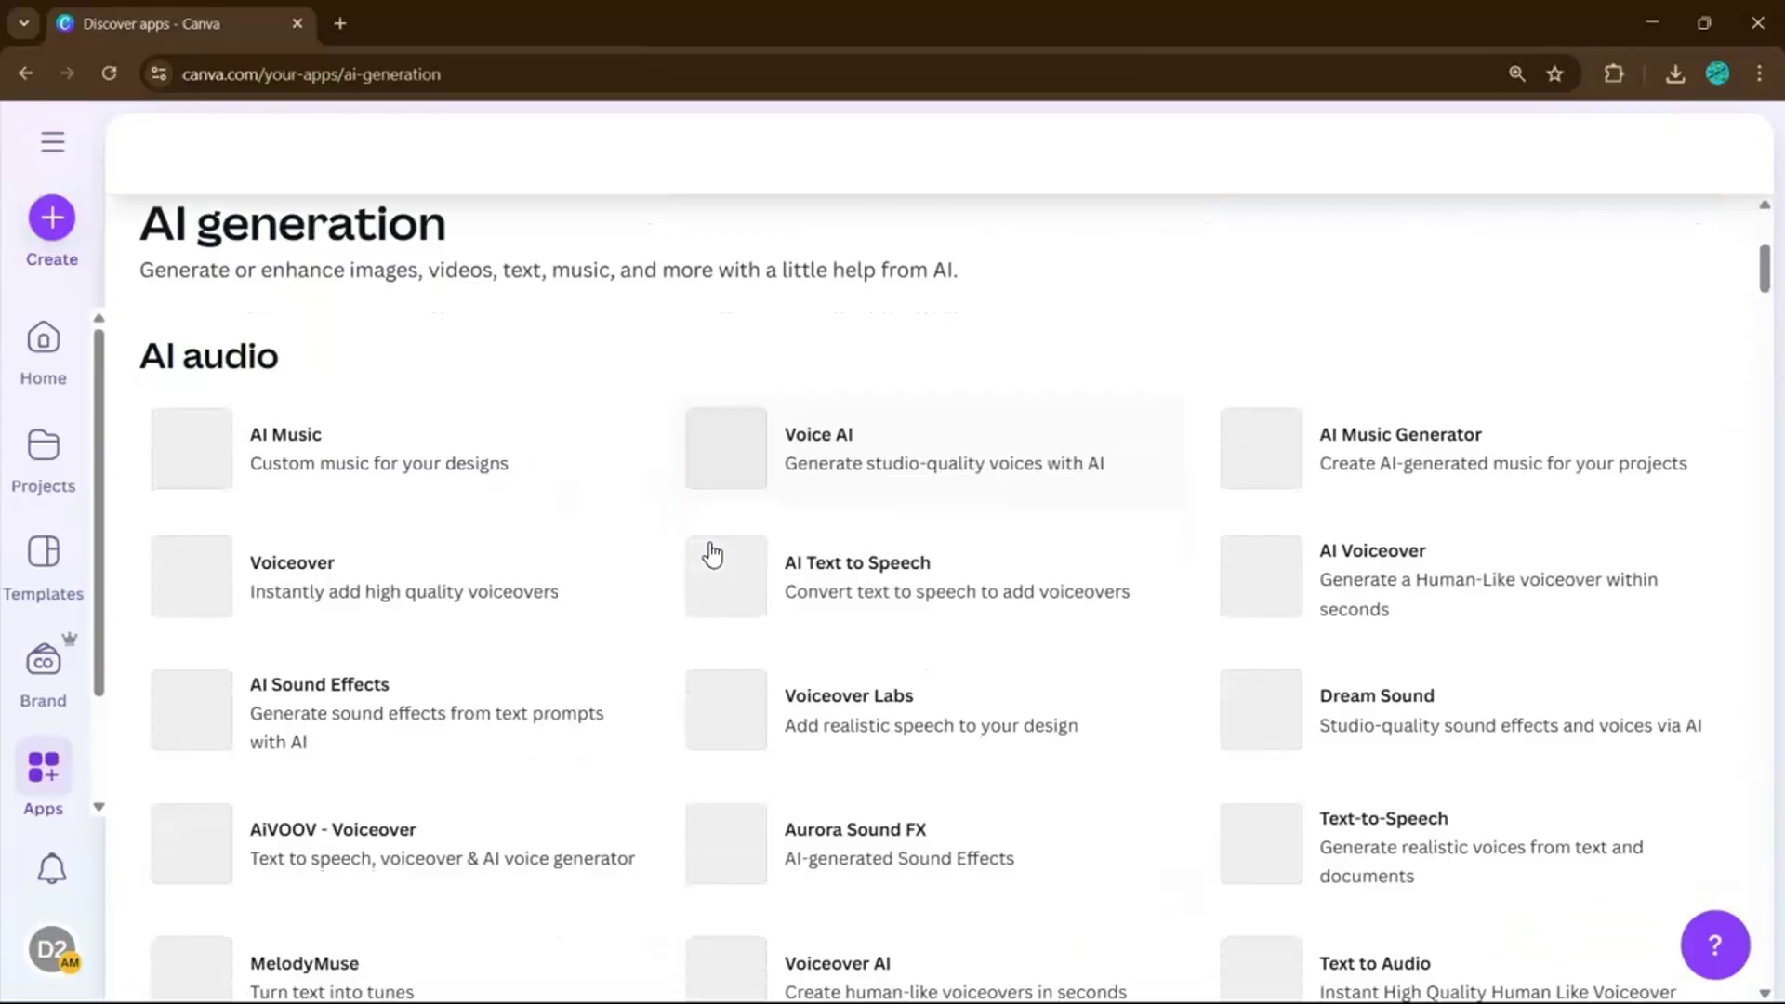
{"action": "left_click", "coordinate": [411, 603]}
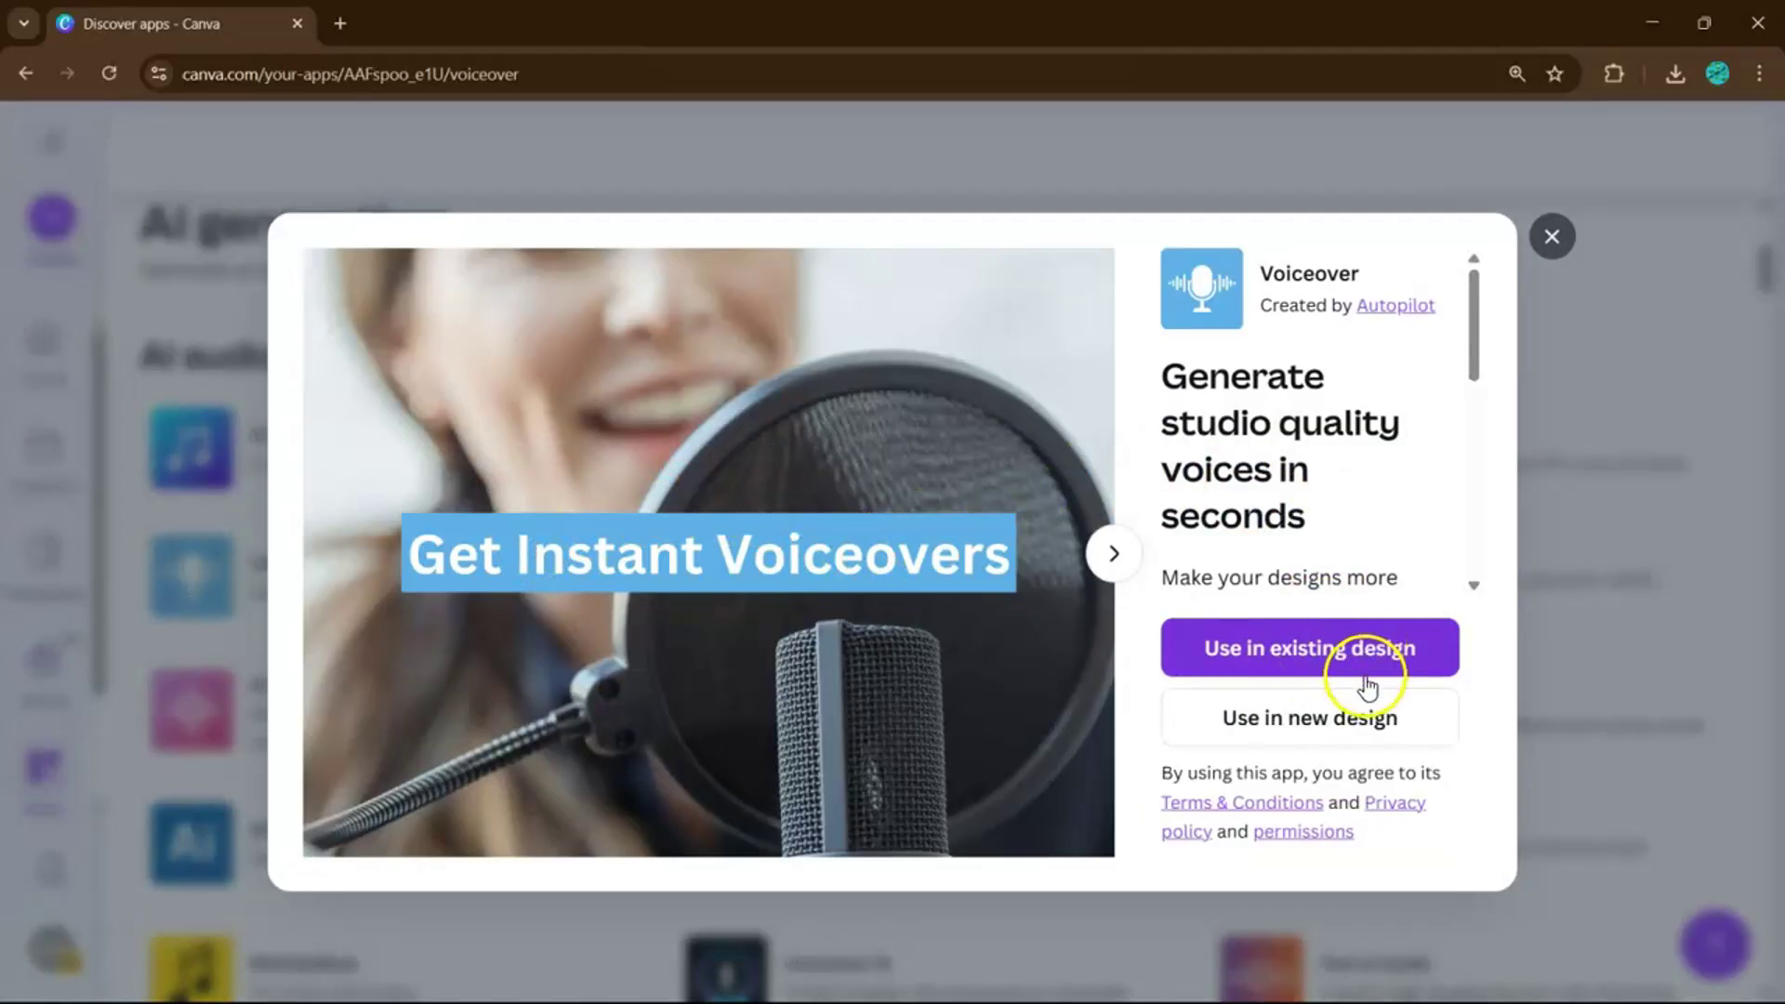
Use Voiceover in a new Presentation (16:9) design.
{"action": "left_click", "coordinate": [1302, 742]}
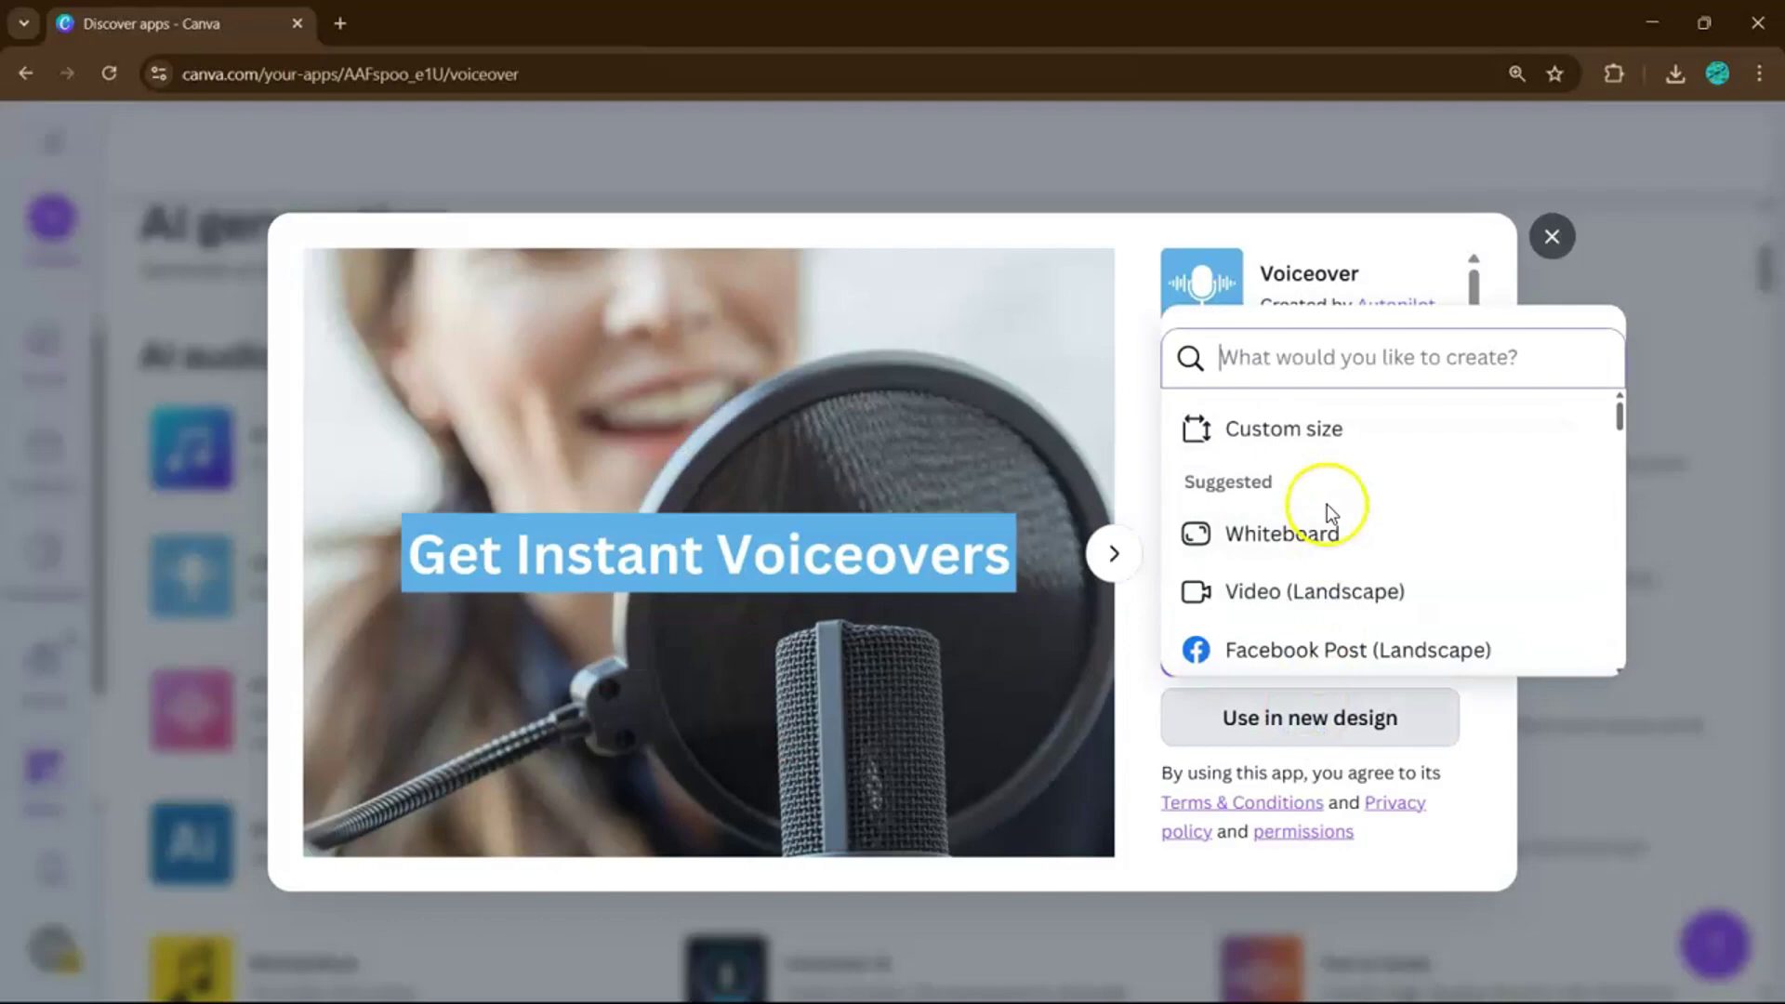
{"action": "scroll", "coordinate": [1327, 507], "scroll_direction": "down", "scroll_amount": 4}
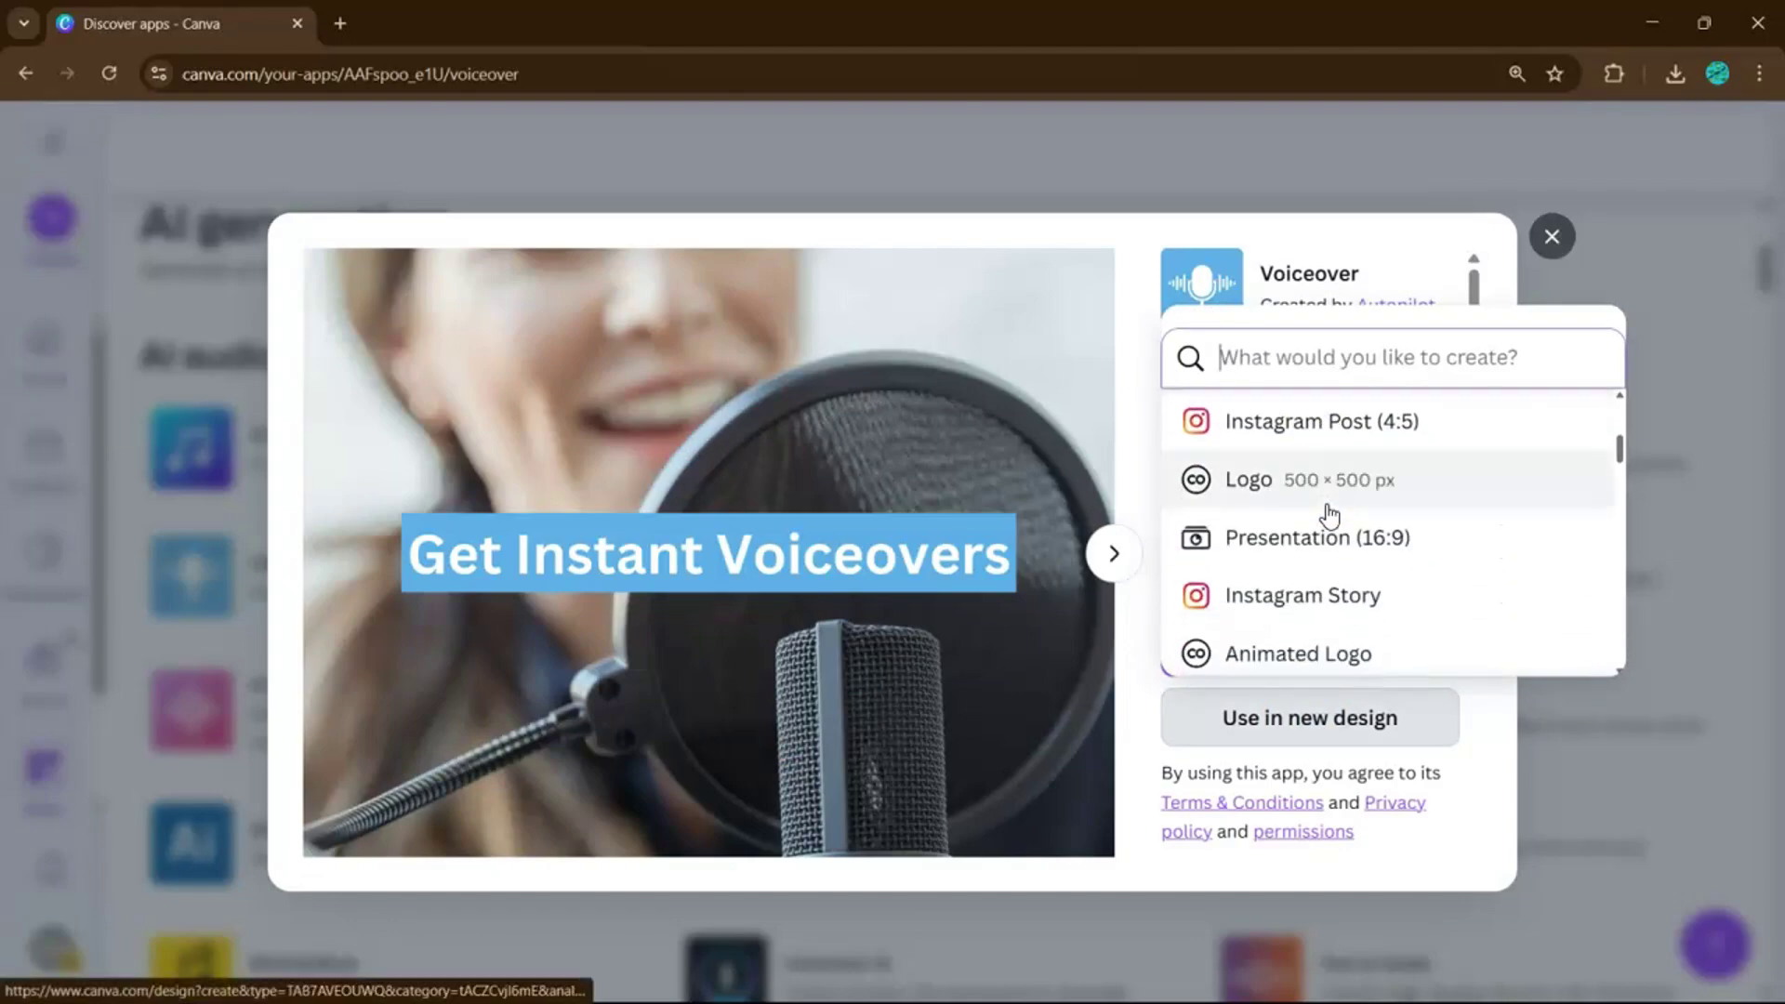
{"action": "left_click", "coordinate": [1300, 539]}
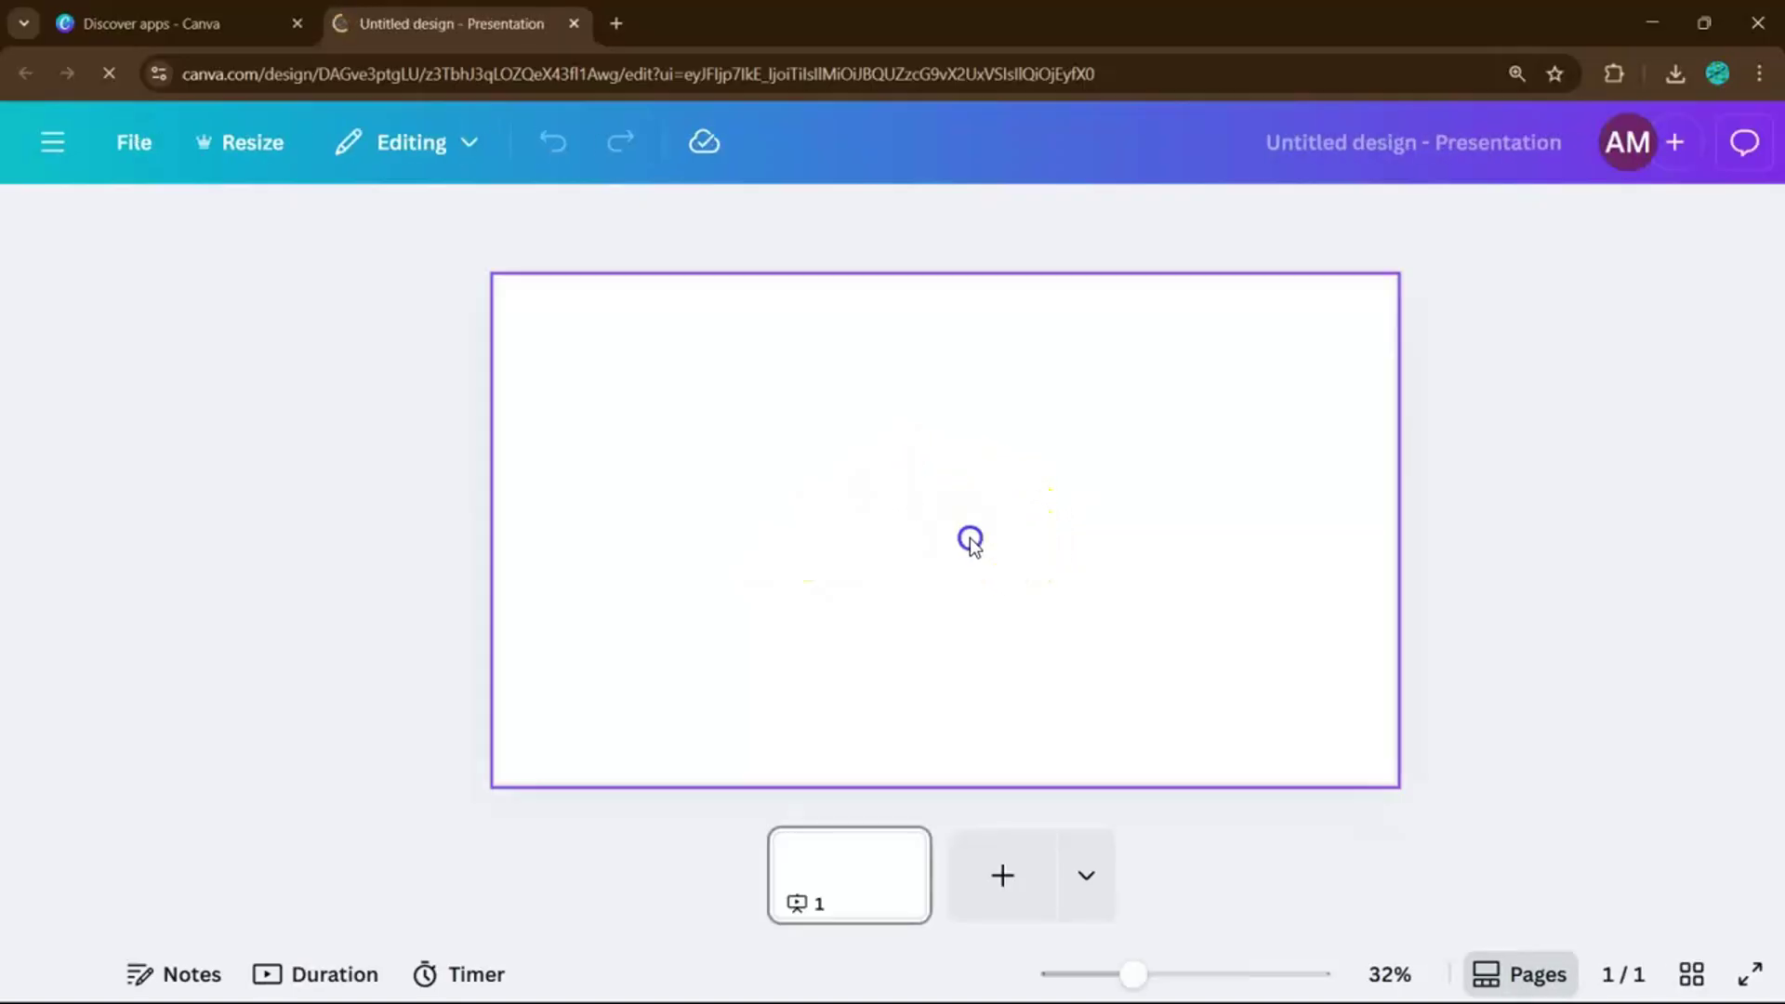
Write the voiceover script 'Welcome to Easy Canva Tutorials', restoring the missing C in Canva.
{"action": "left_click", "coordinate": [969, 537]}
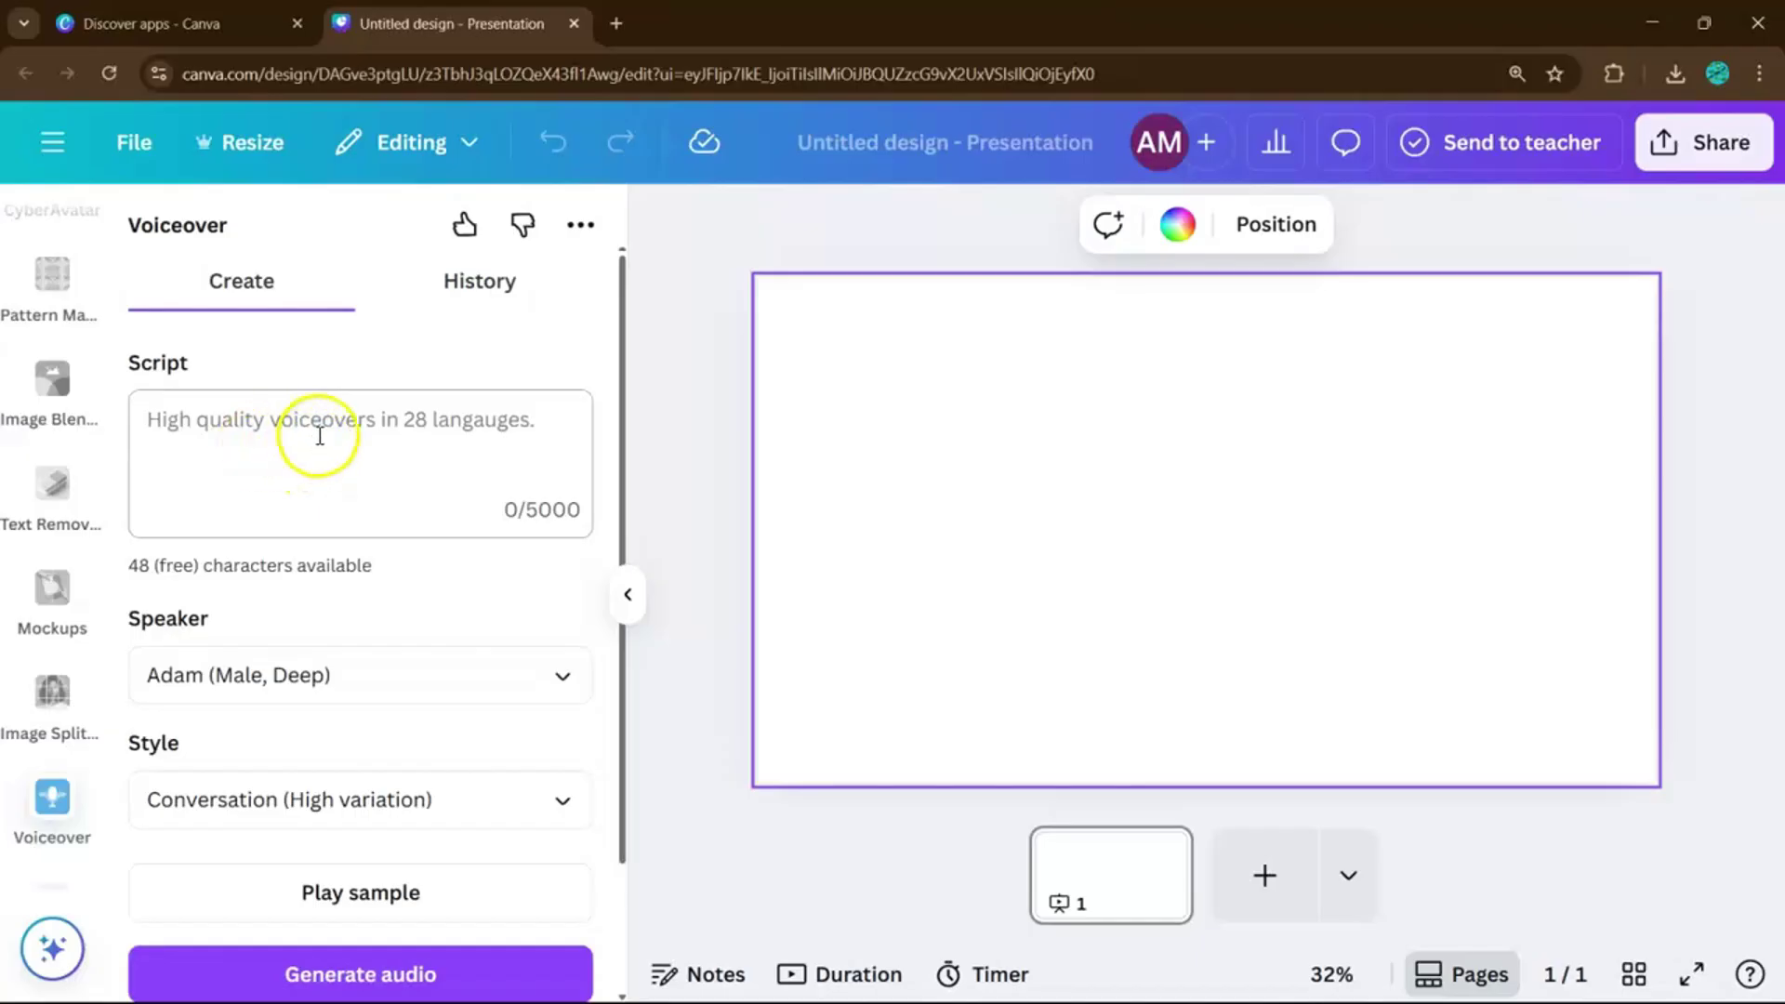
{"action": "left_click", "coordinate": [317, 436]}
{"action": "left_click", "coordinate": [280, 429]}
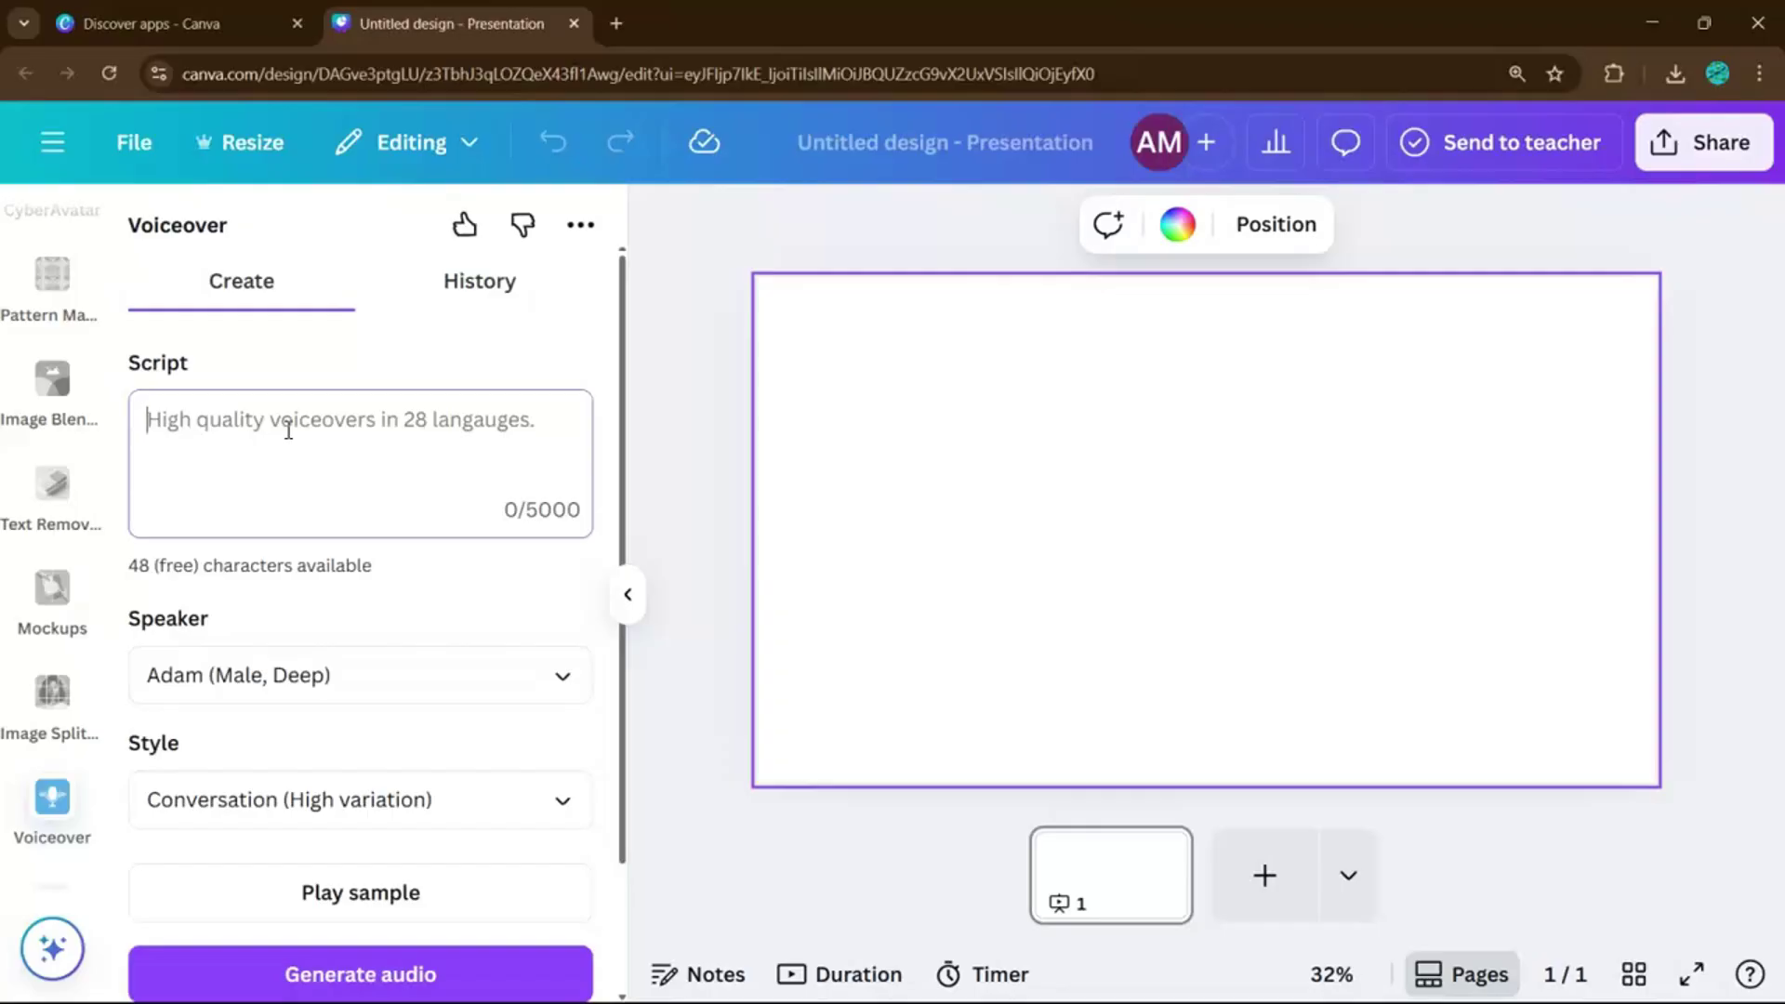
{"action": "type", "text": "Welcome to Easy Canva Tutorials"}
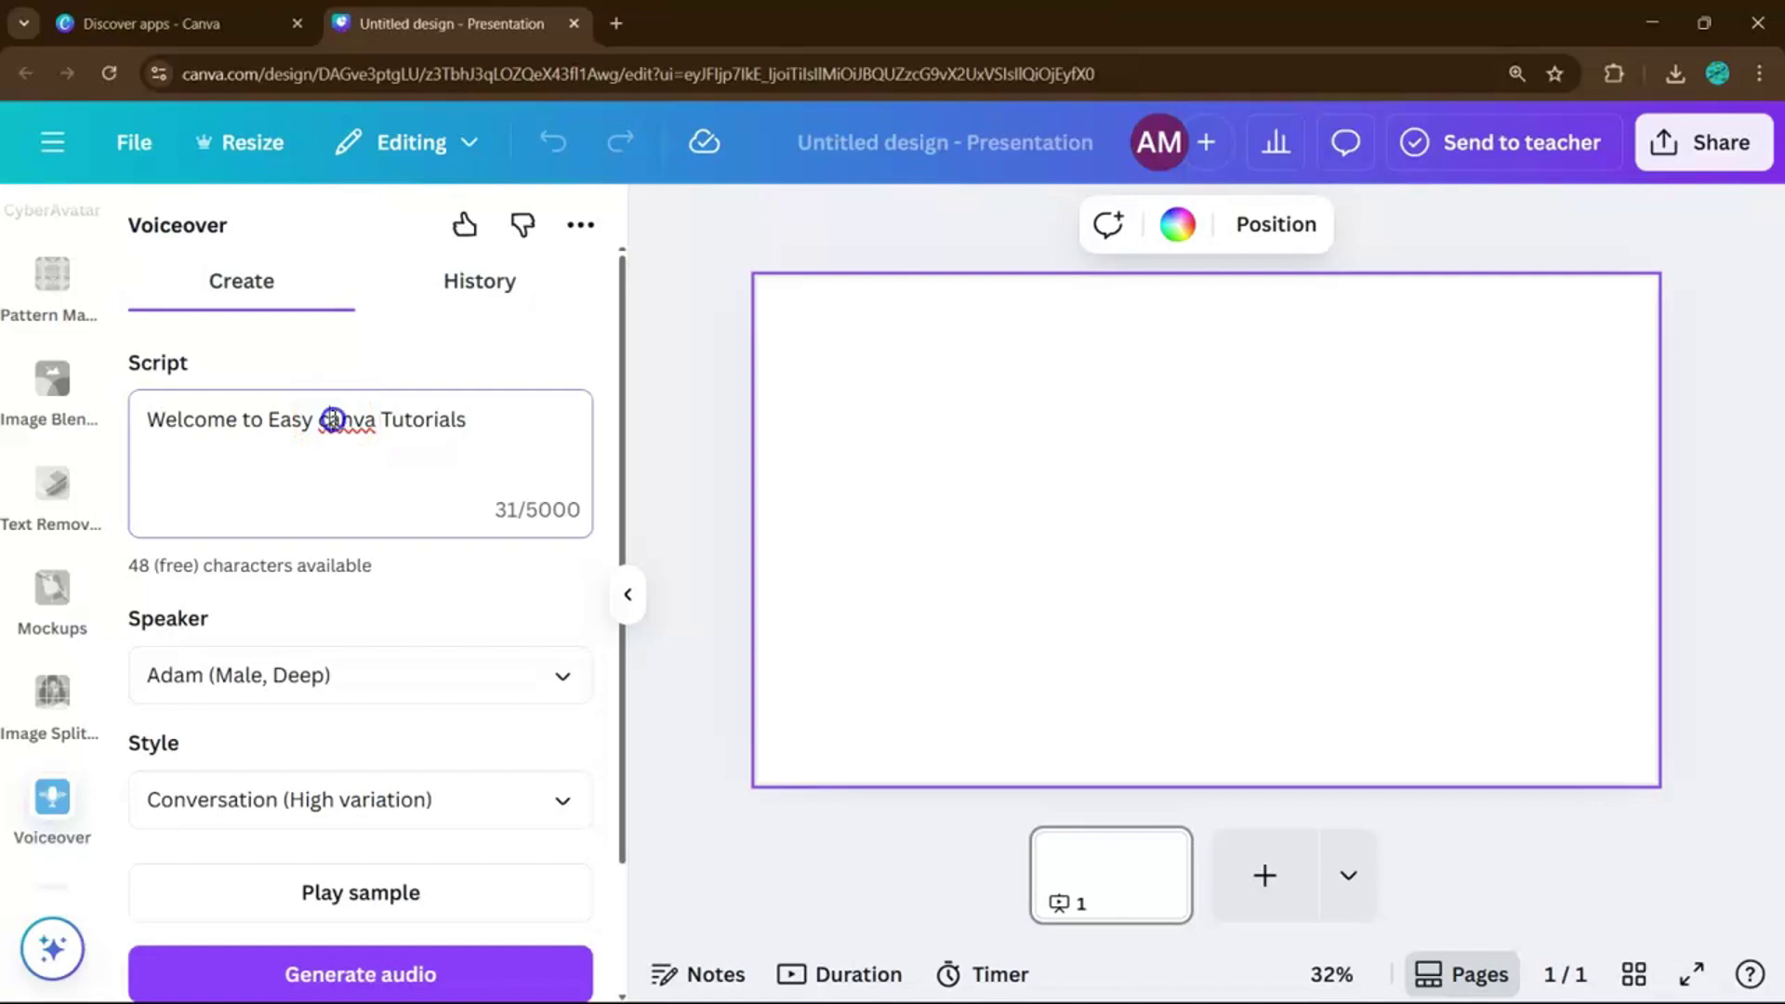
{"action": "type", "text": "C"}
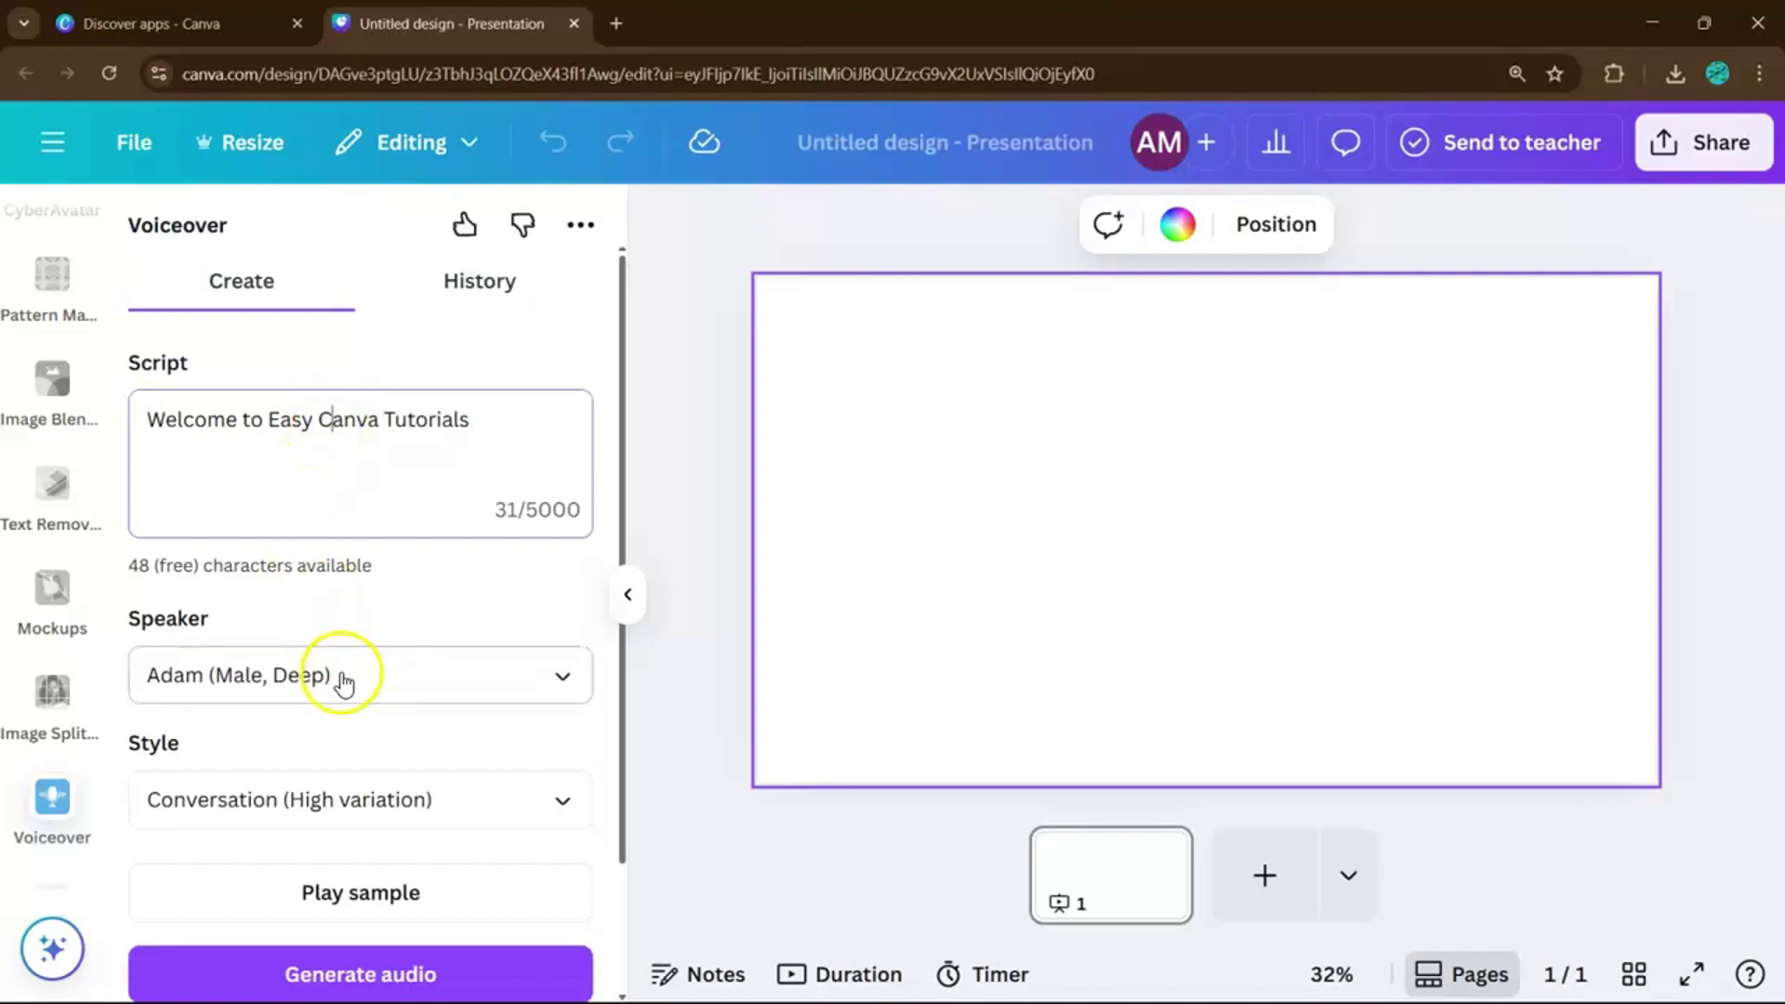
{"action": "left_click", "coordinate": [307, 678]}
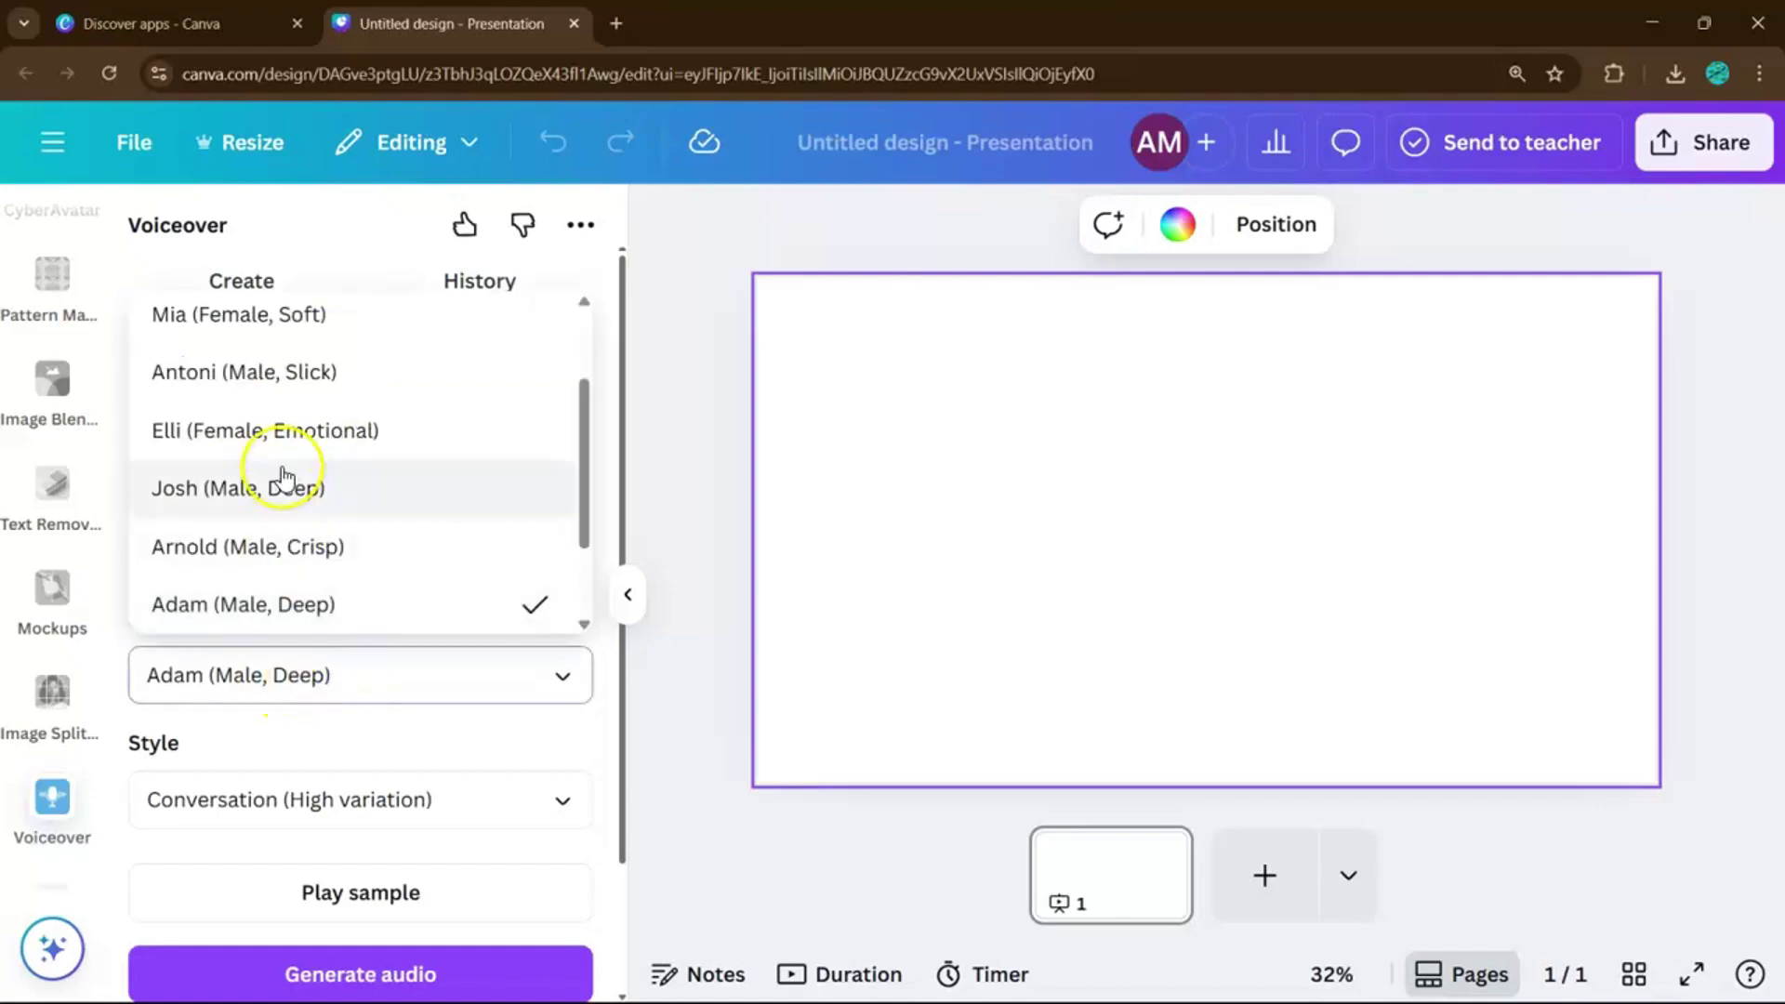
{"action": "scroll", "coordinate": [279, 476], "scroll_direction": "down", "scroll_amount": 2}
{"action": "scroll", "coordinate": [284, 476], "scroll_direction": "up", "scroll_amount": 3}
{"action": "scroll", "coordinate": [284, 478], "scroll_direction": "up", "scroll_amount": 1}
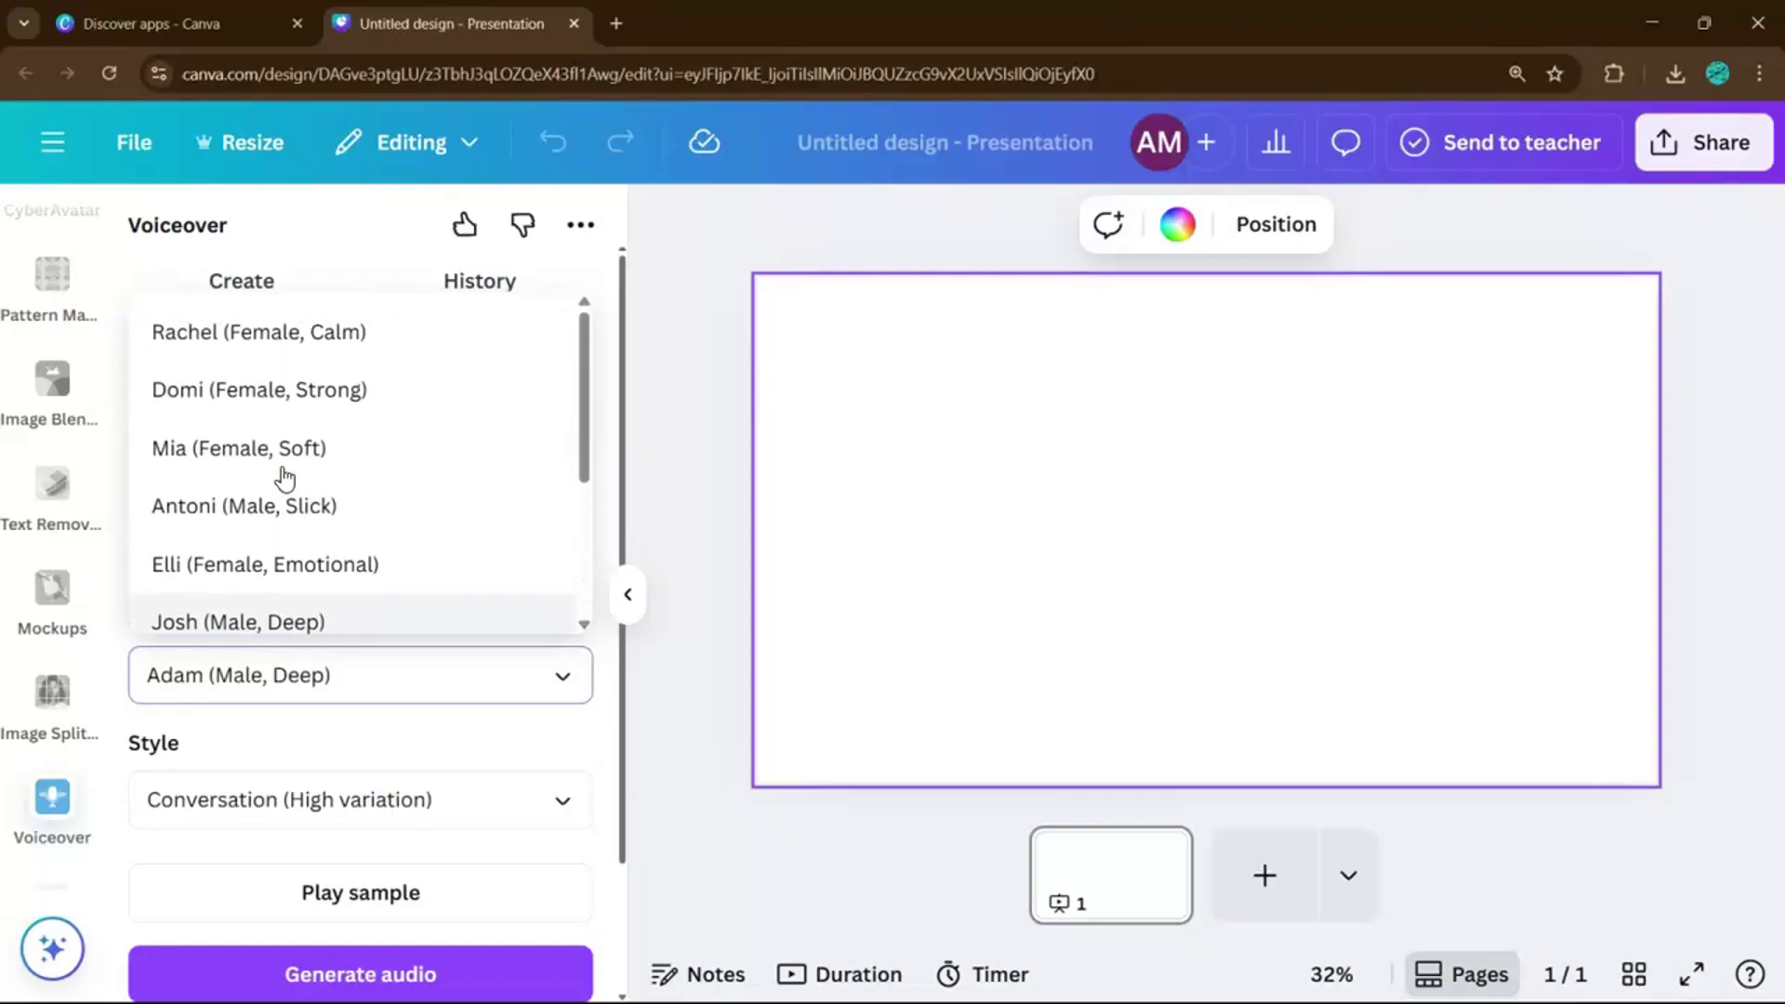
{"action": "scroll", "coordinate": [284, 478], "scroll_direction": "down", "scroll_amount": 3}
{"action": "scroll", "coordinate": [285, 478], "scroll_direction": "down", "scroll_amount": 1}
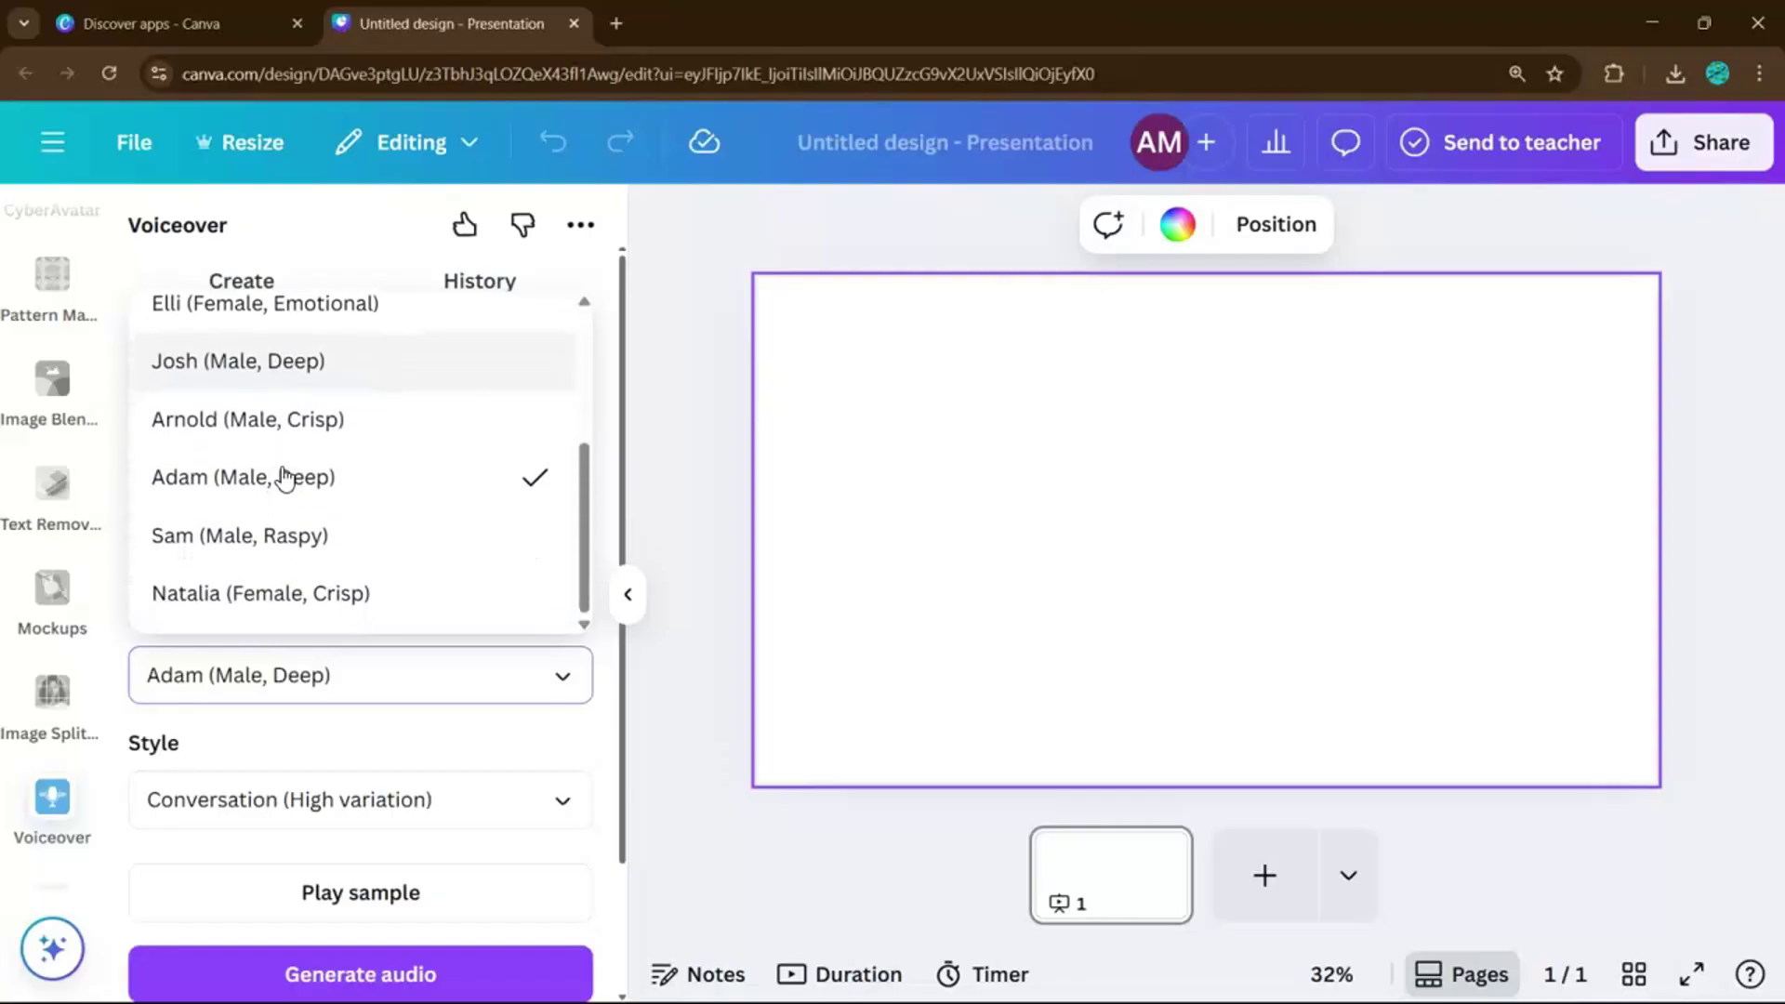
{"action": "scroll", "coordinate": [285, 478], "scroll_direction": "up", "scroll_amount": 3}
{"action": "scroll", "coordinate": [284, 477], "scroll_direction": "down", "scroll_amount": 1}
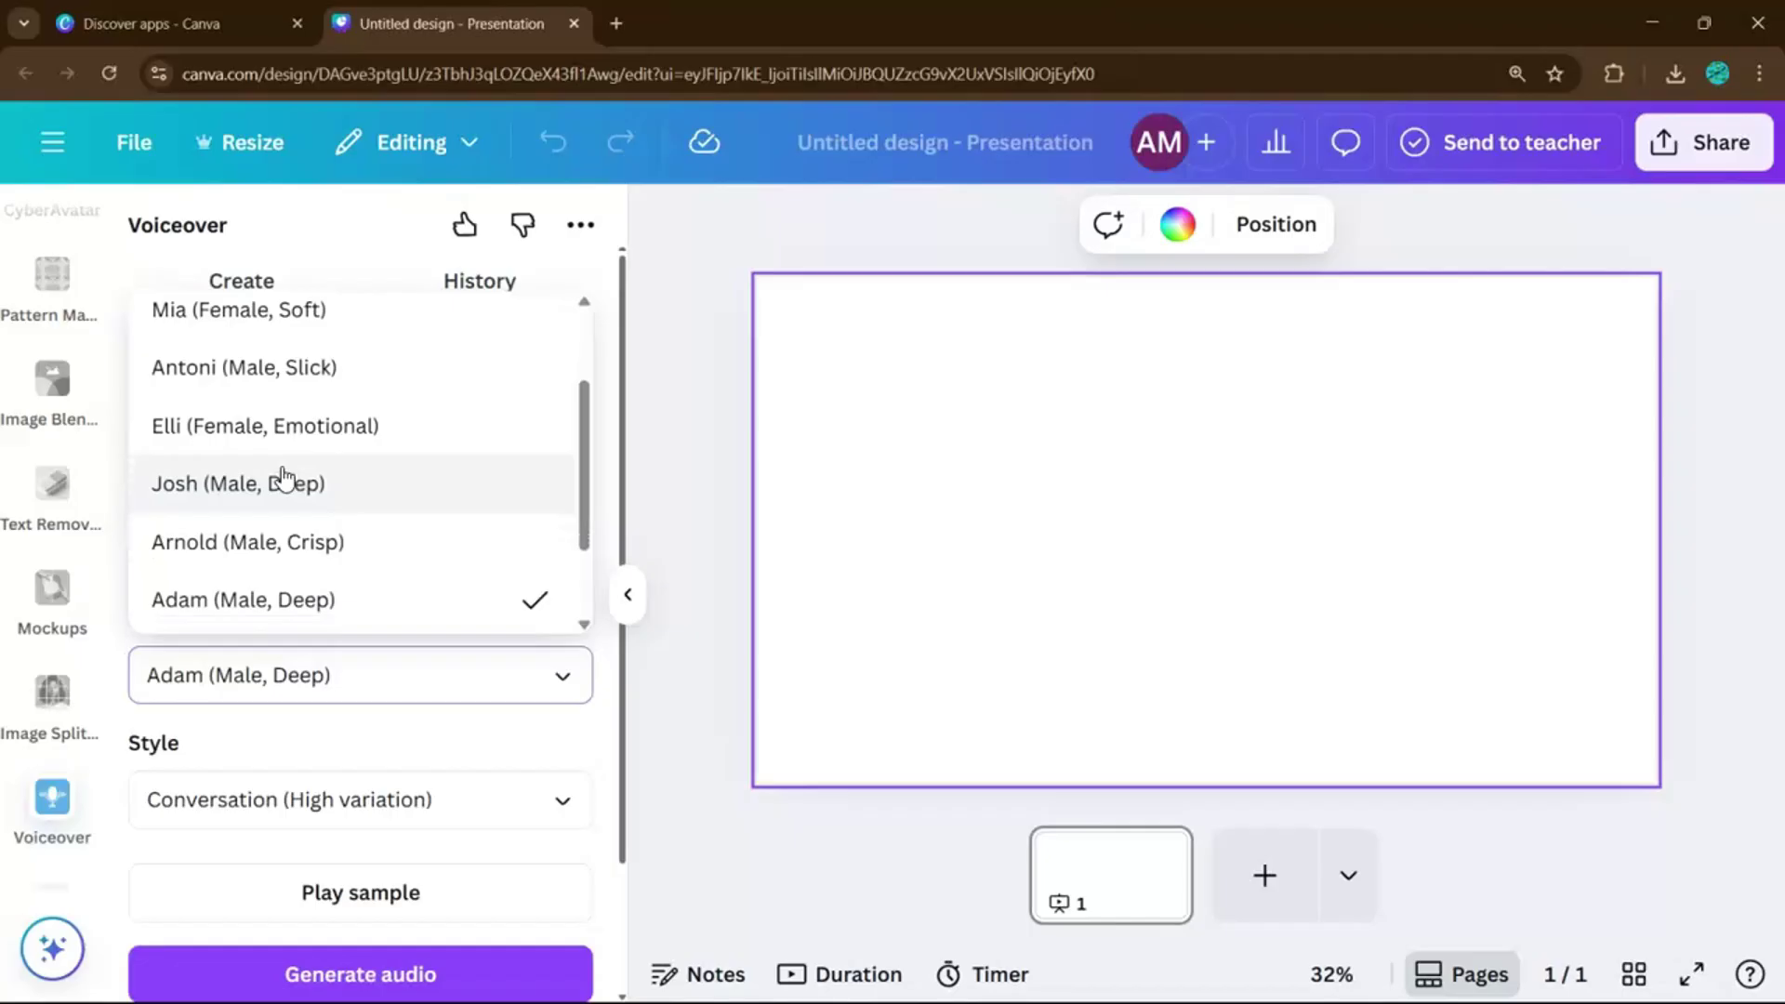
{"action": "scroll", "coordinate": [319, 523], "scroll_direction": "down", "scroll_amount": 1}
{"action": "left_click", "coordinate": [376, 744]}
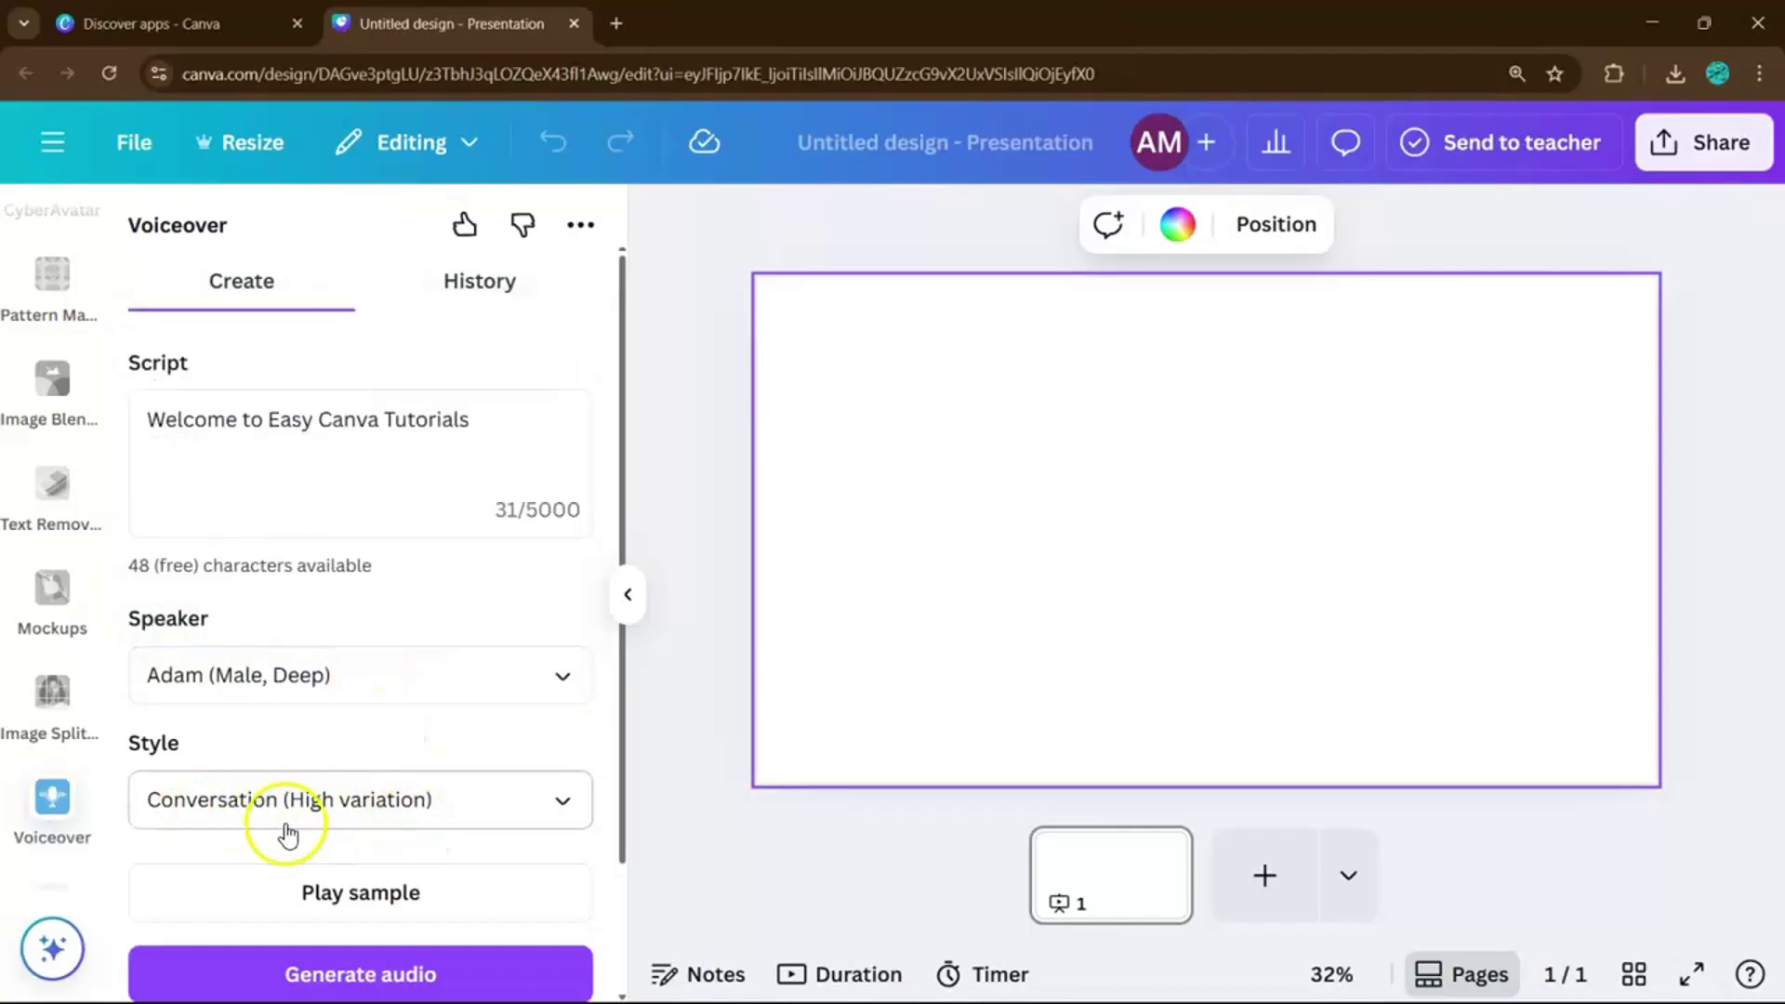
{"action": "left_click", "coordinate": [369, 822]}
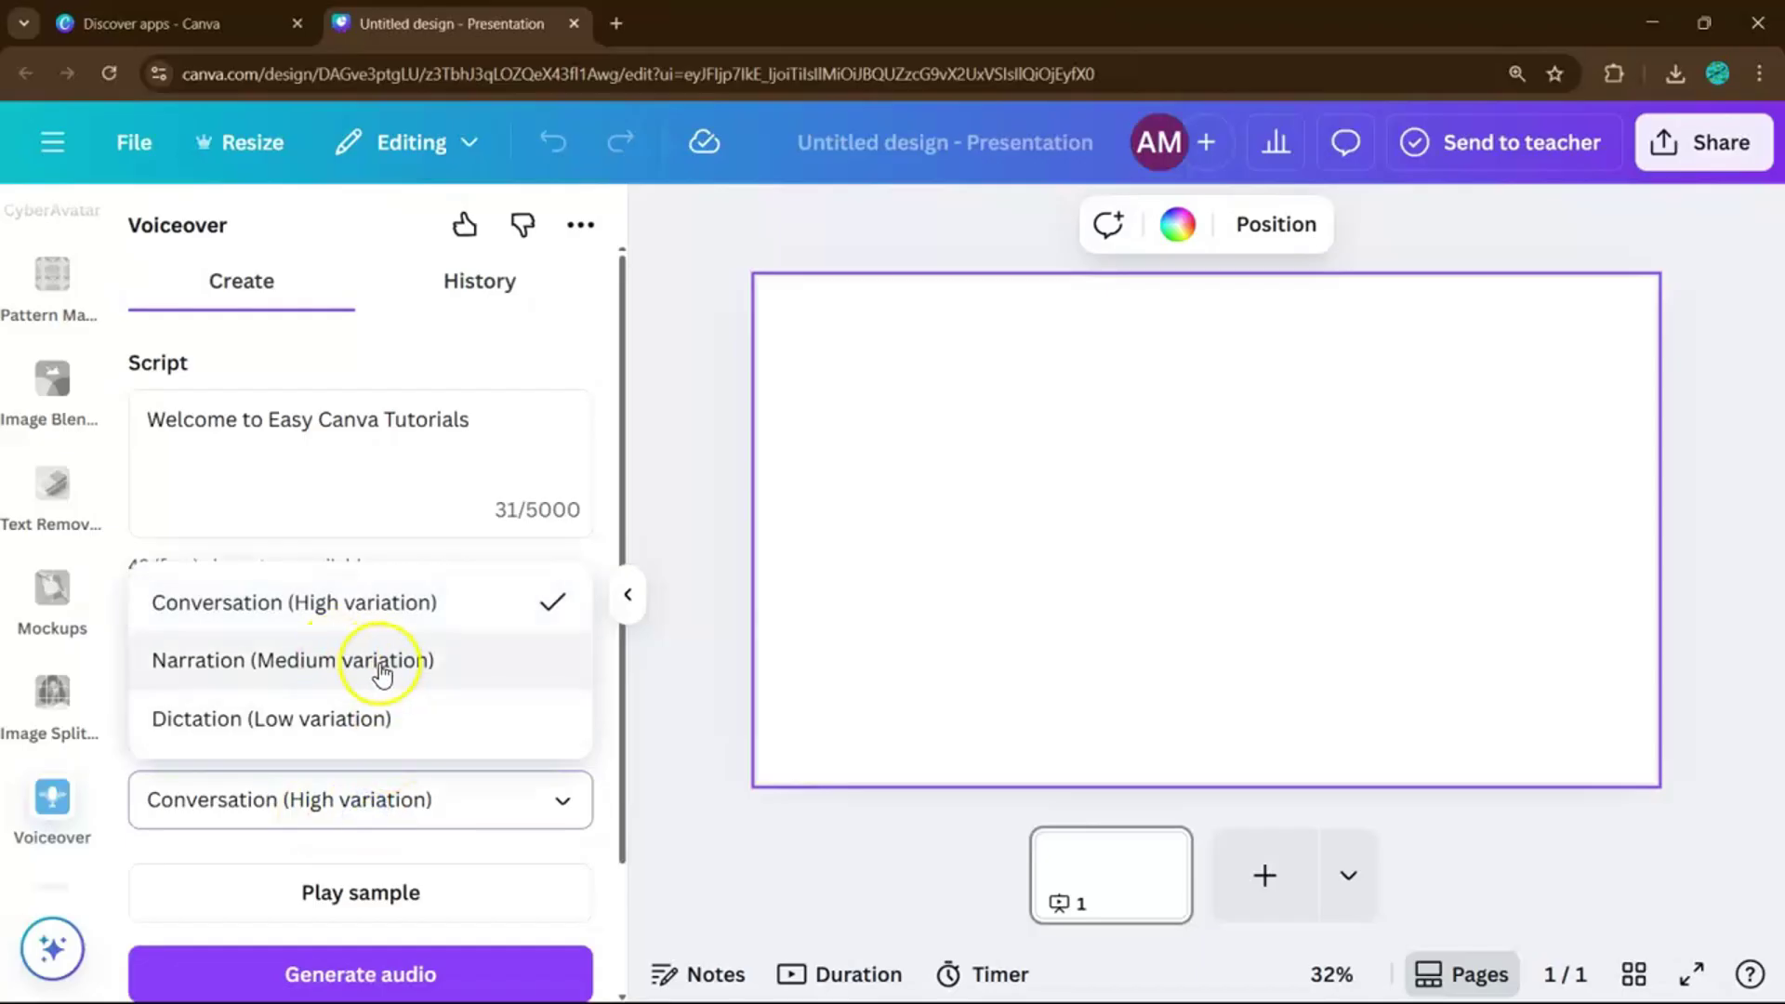
{"action": "left_click", "coordinate": [427, 603]}
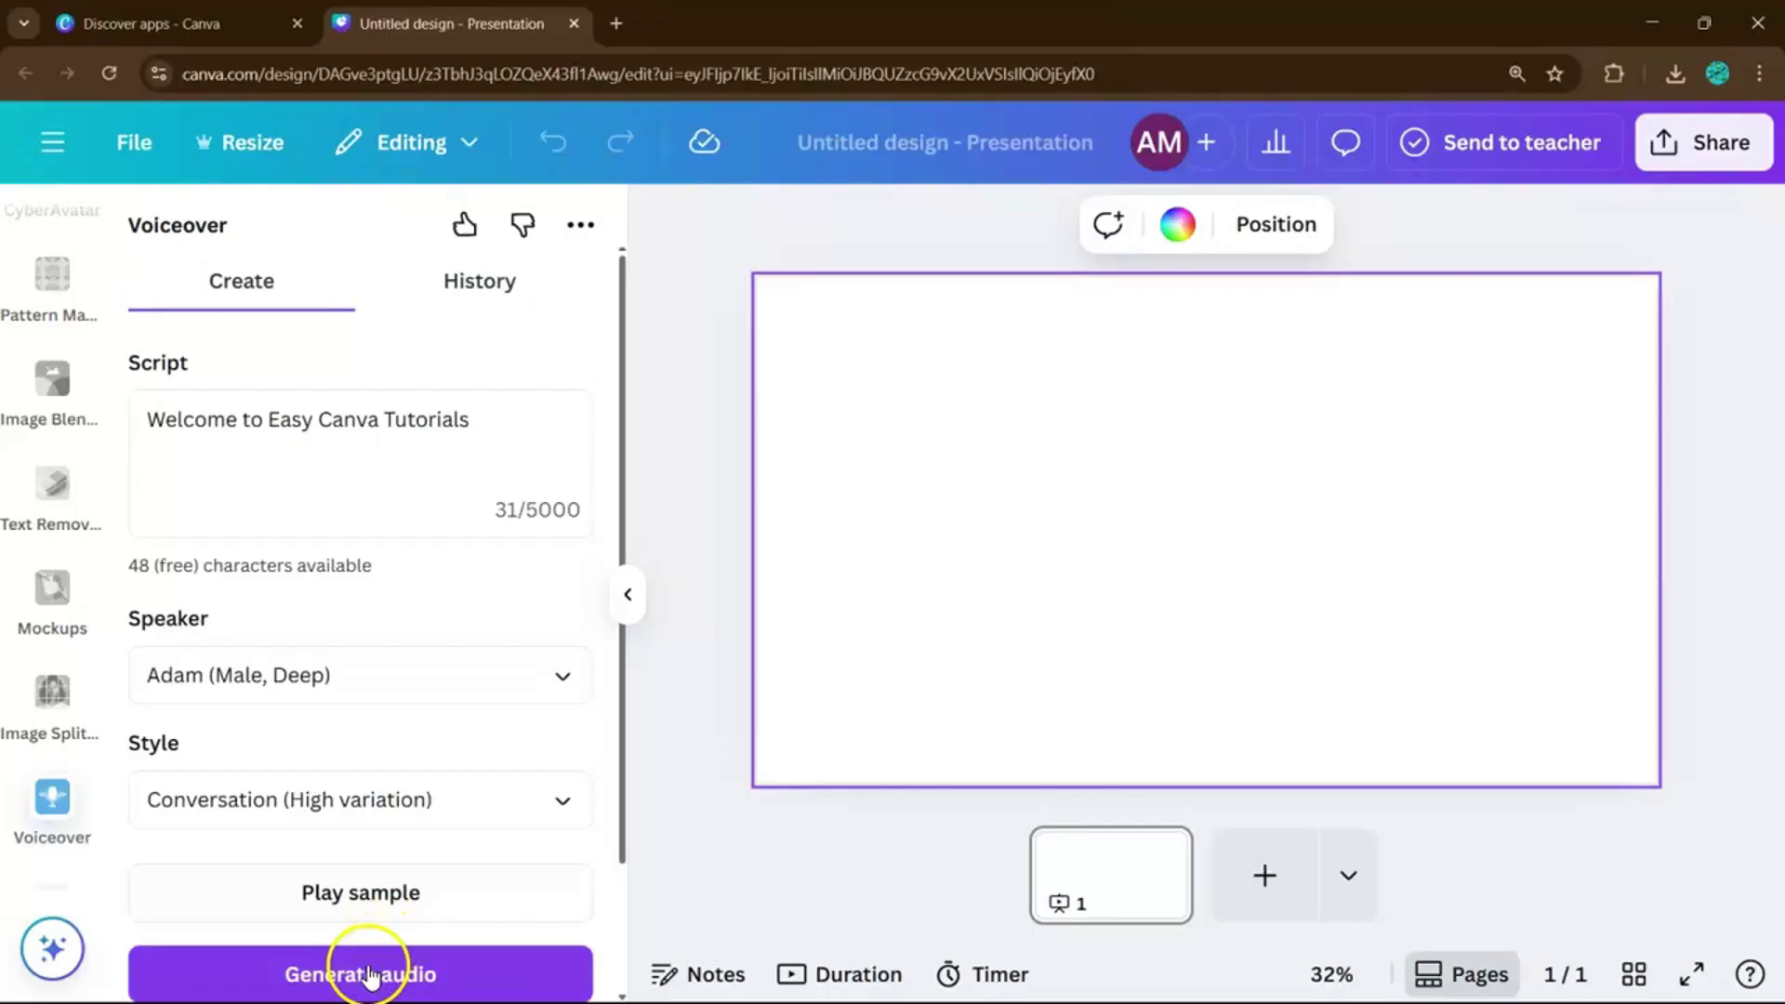
Generate the voiceover audio, hide the Voiceover panel, and select the 2.1s clip.
{"action": "left_click", "coordinate": [367, 976]}
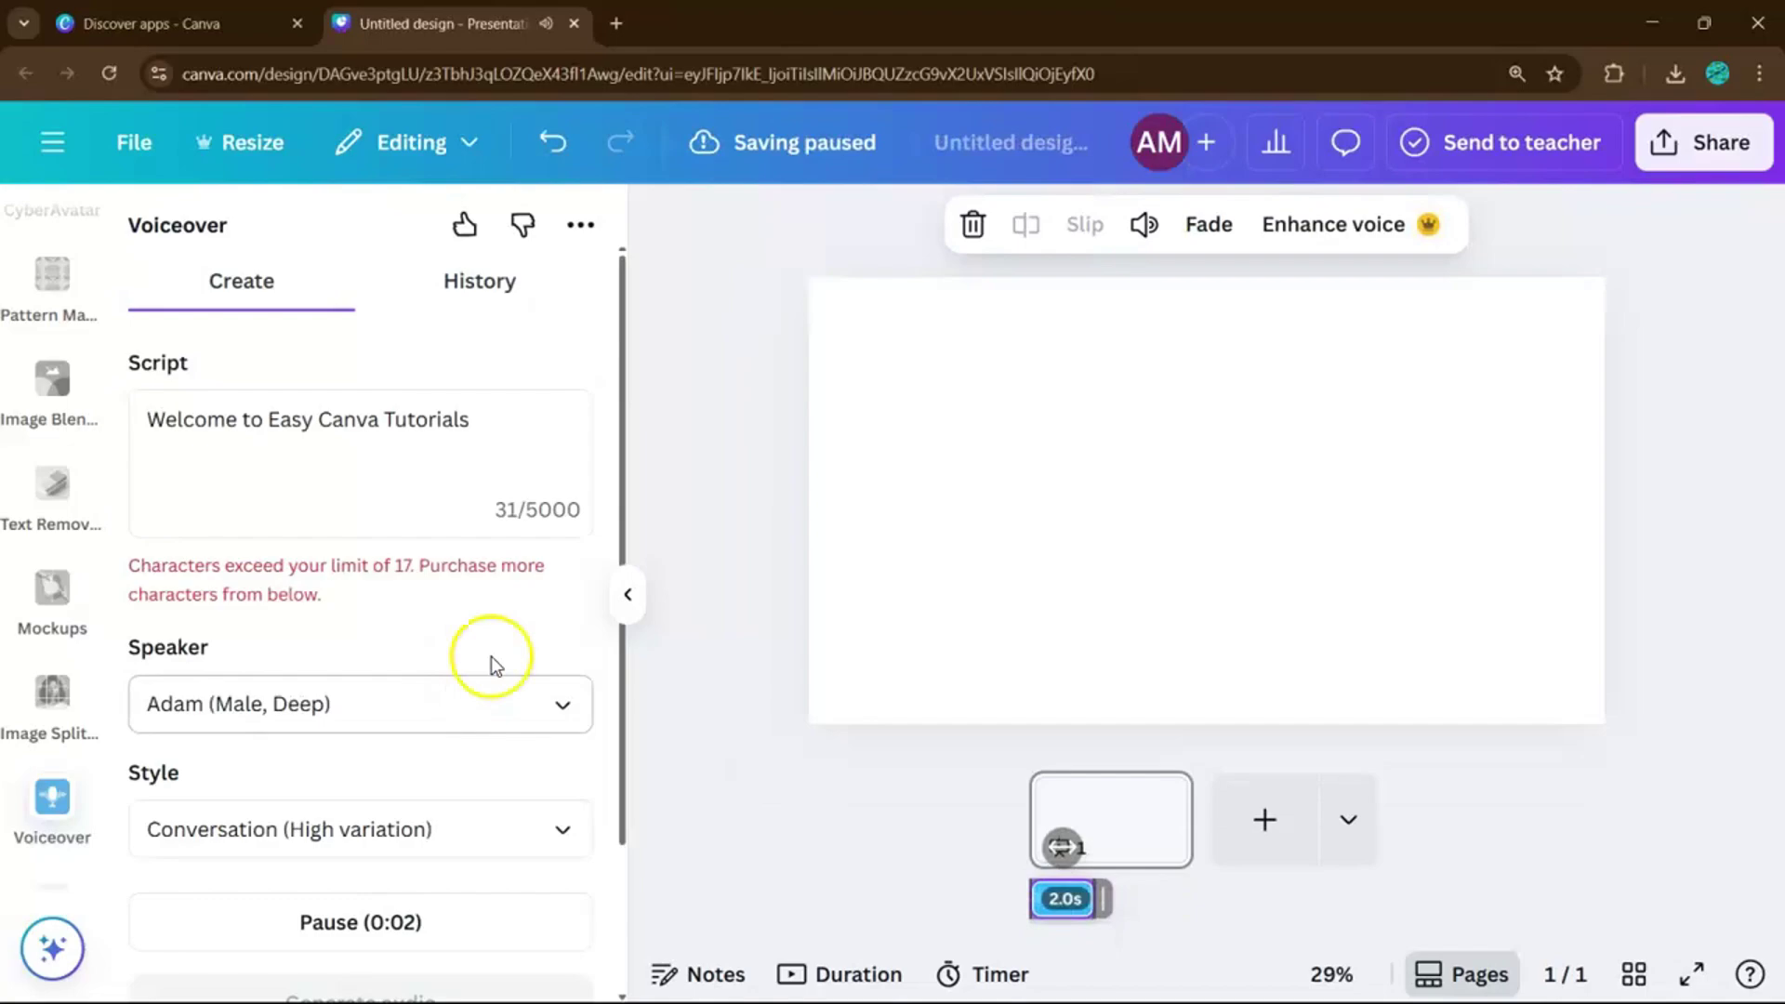
{"action": "left_click", "coordinate": [628, 600]}
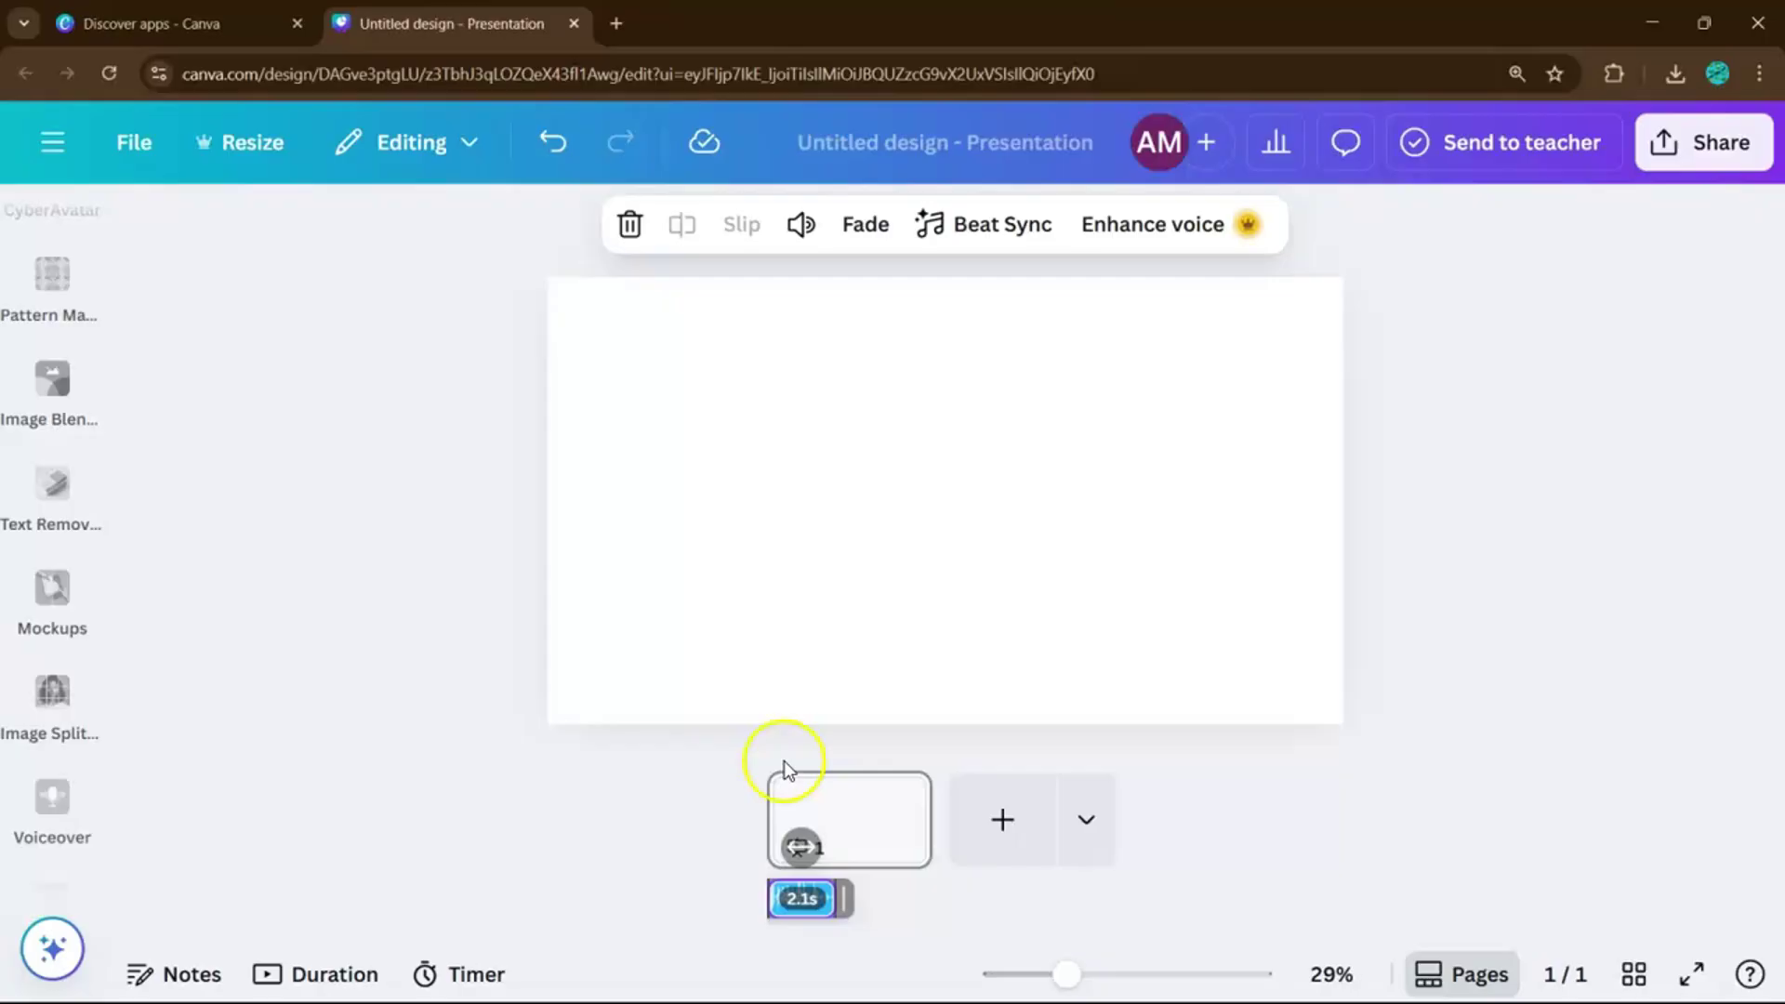
{"action": "left_click", "coordinate": [828, 891]}
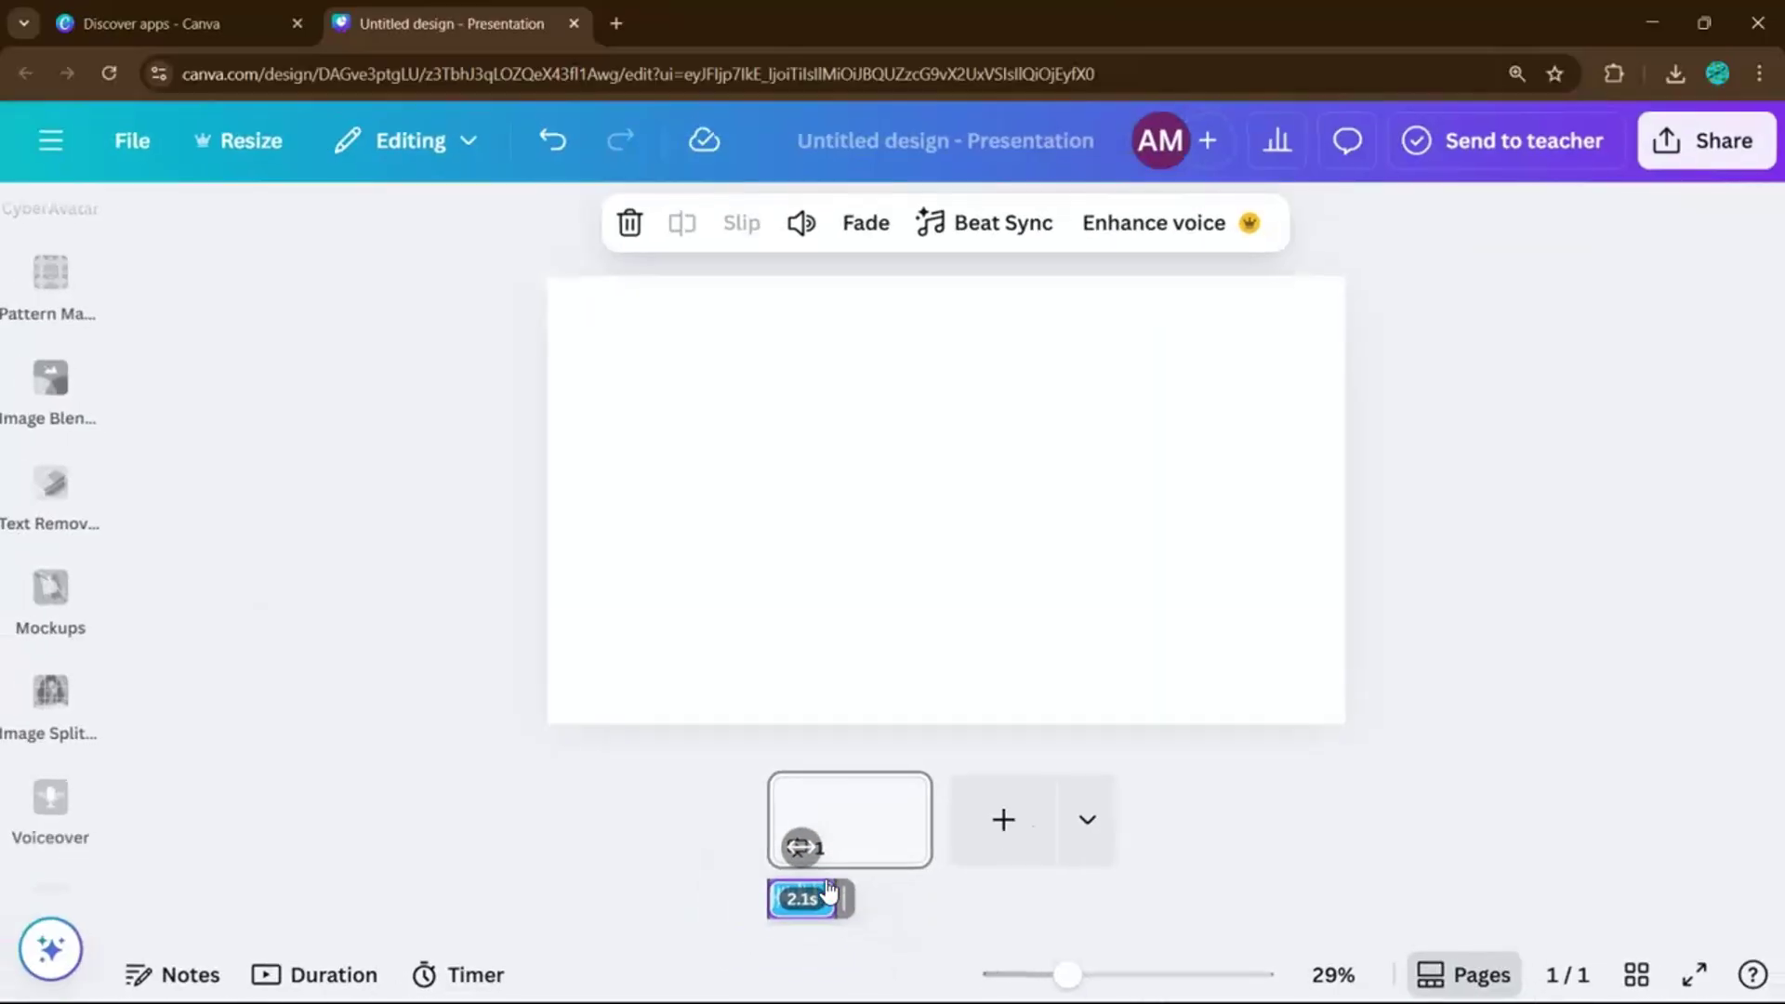
Play the slide with its voiceover from the Duration timeline, then pause it.
{"action": "left_click", "coordinate": [605, 897]}
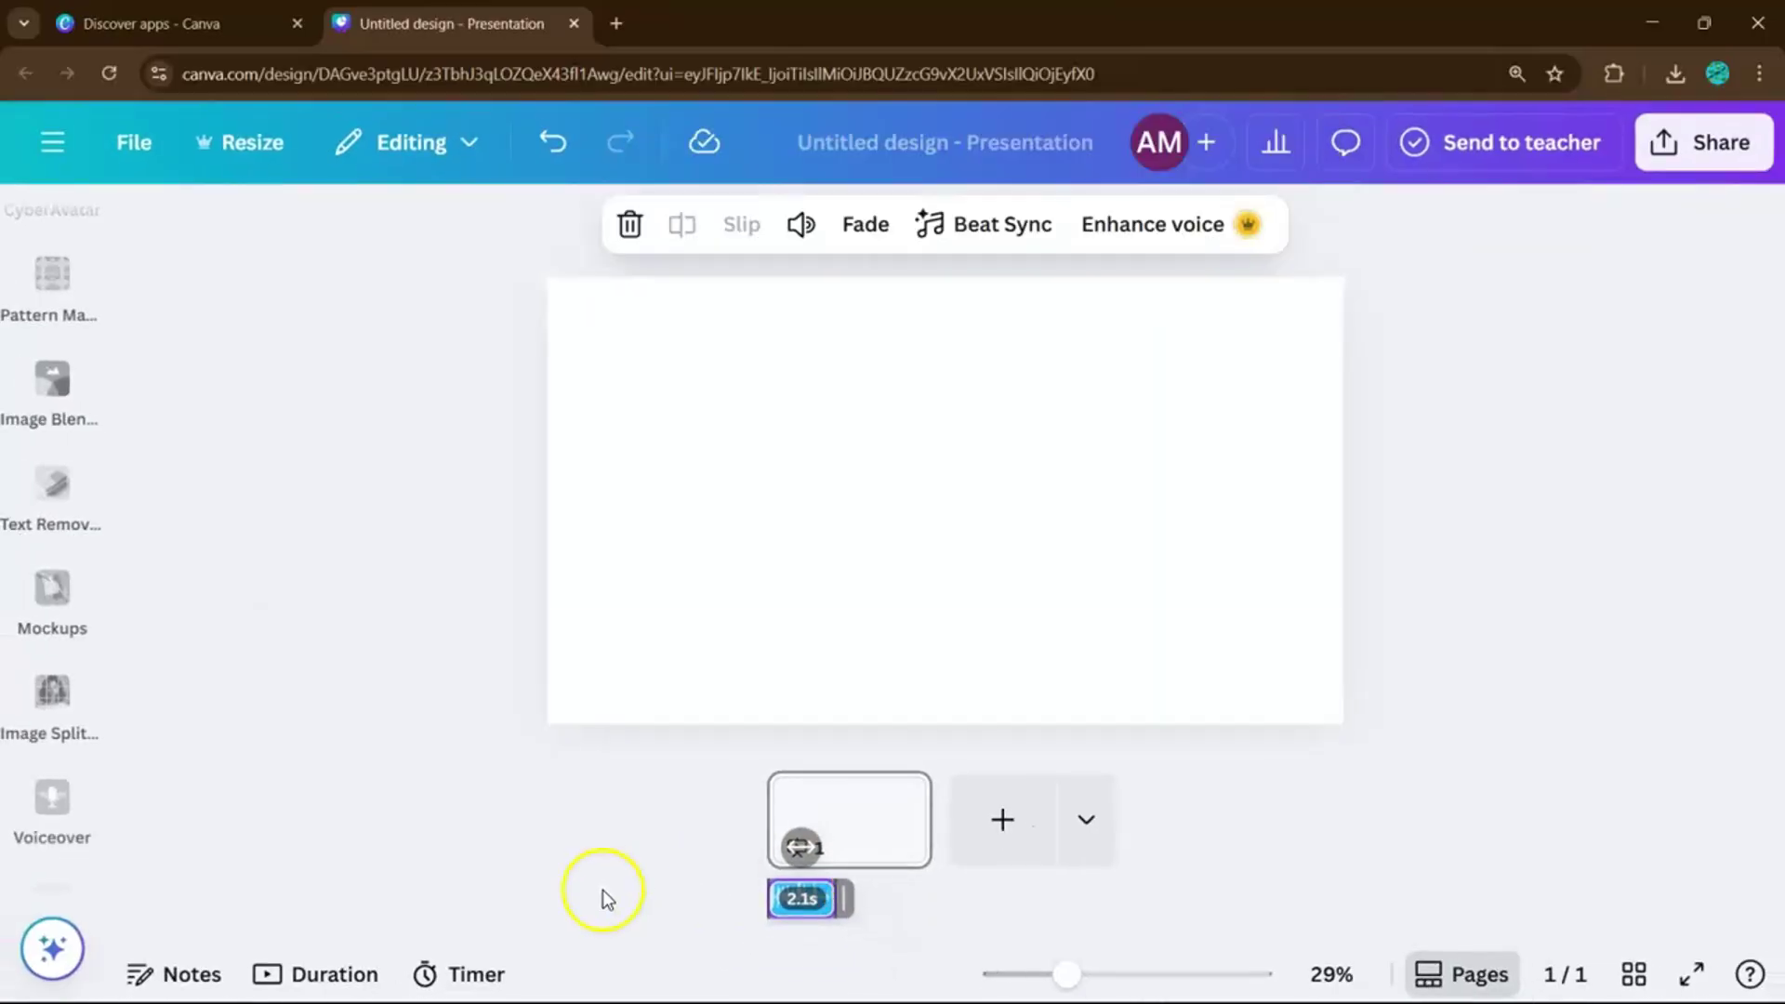
{"action": "left_click", "coordinate": [351, 967]}
{"action": "left_click", "coordinate": [937, 646]}
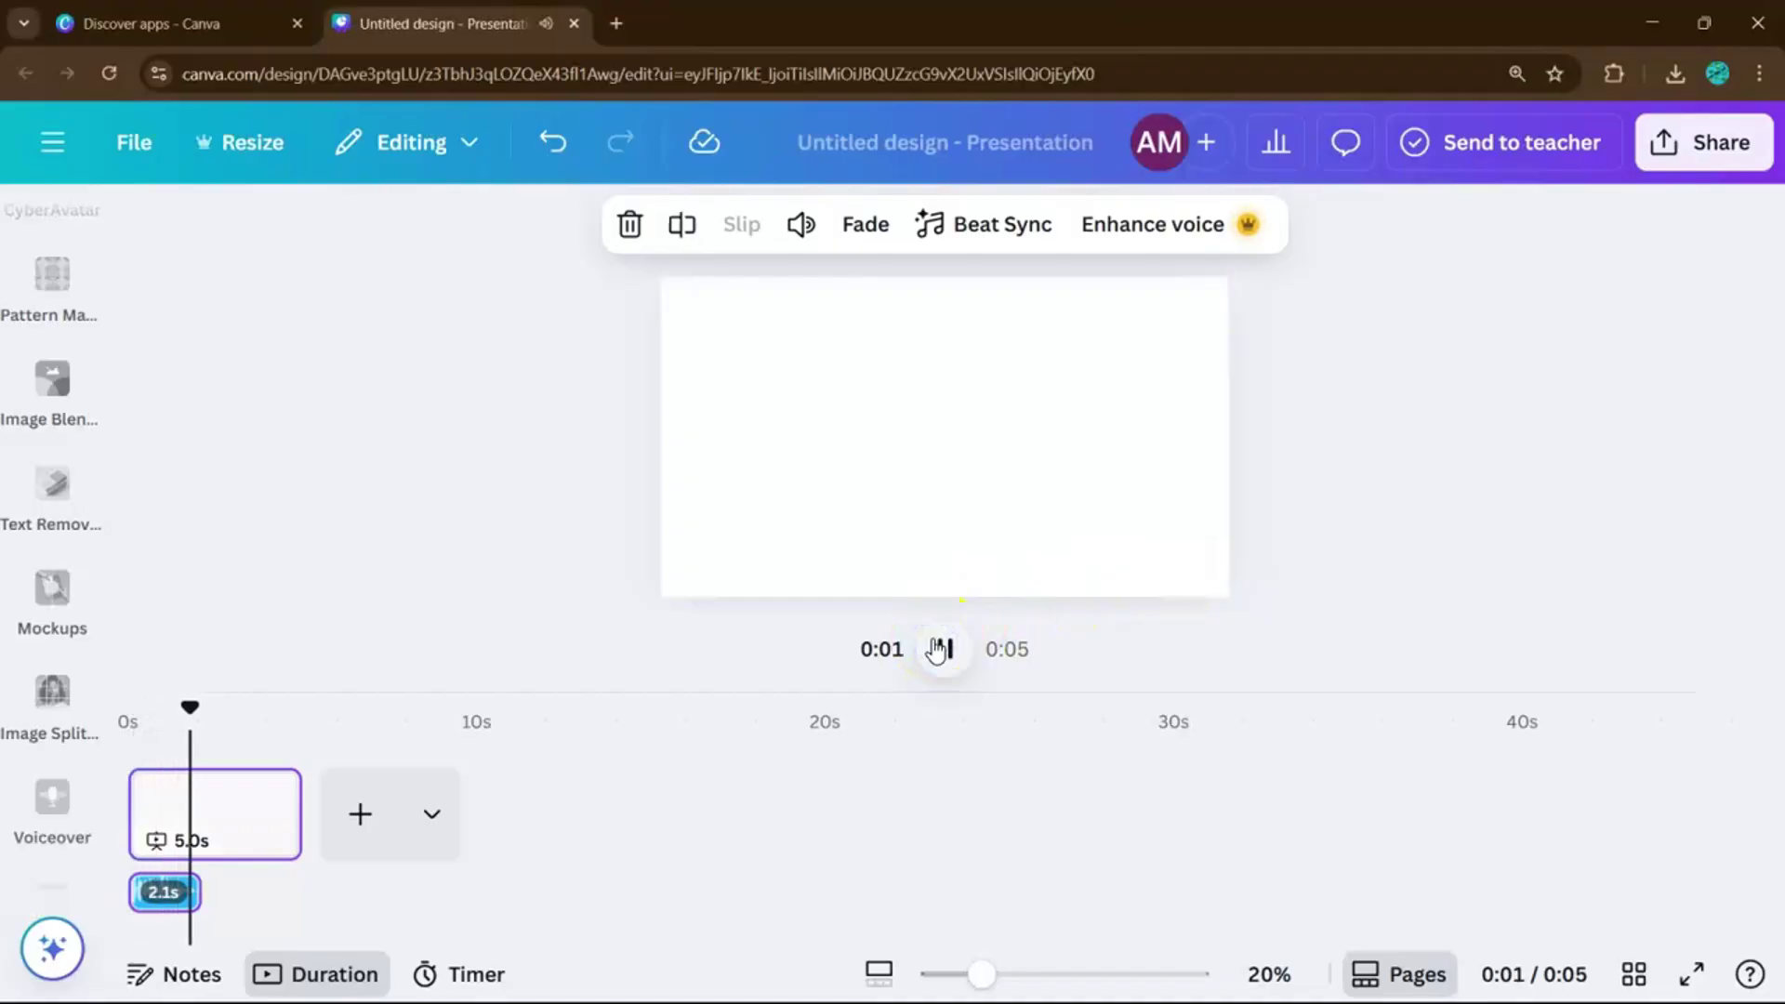
{"action": "left_click", "coordinate": [935, 648]}
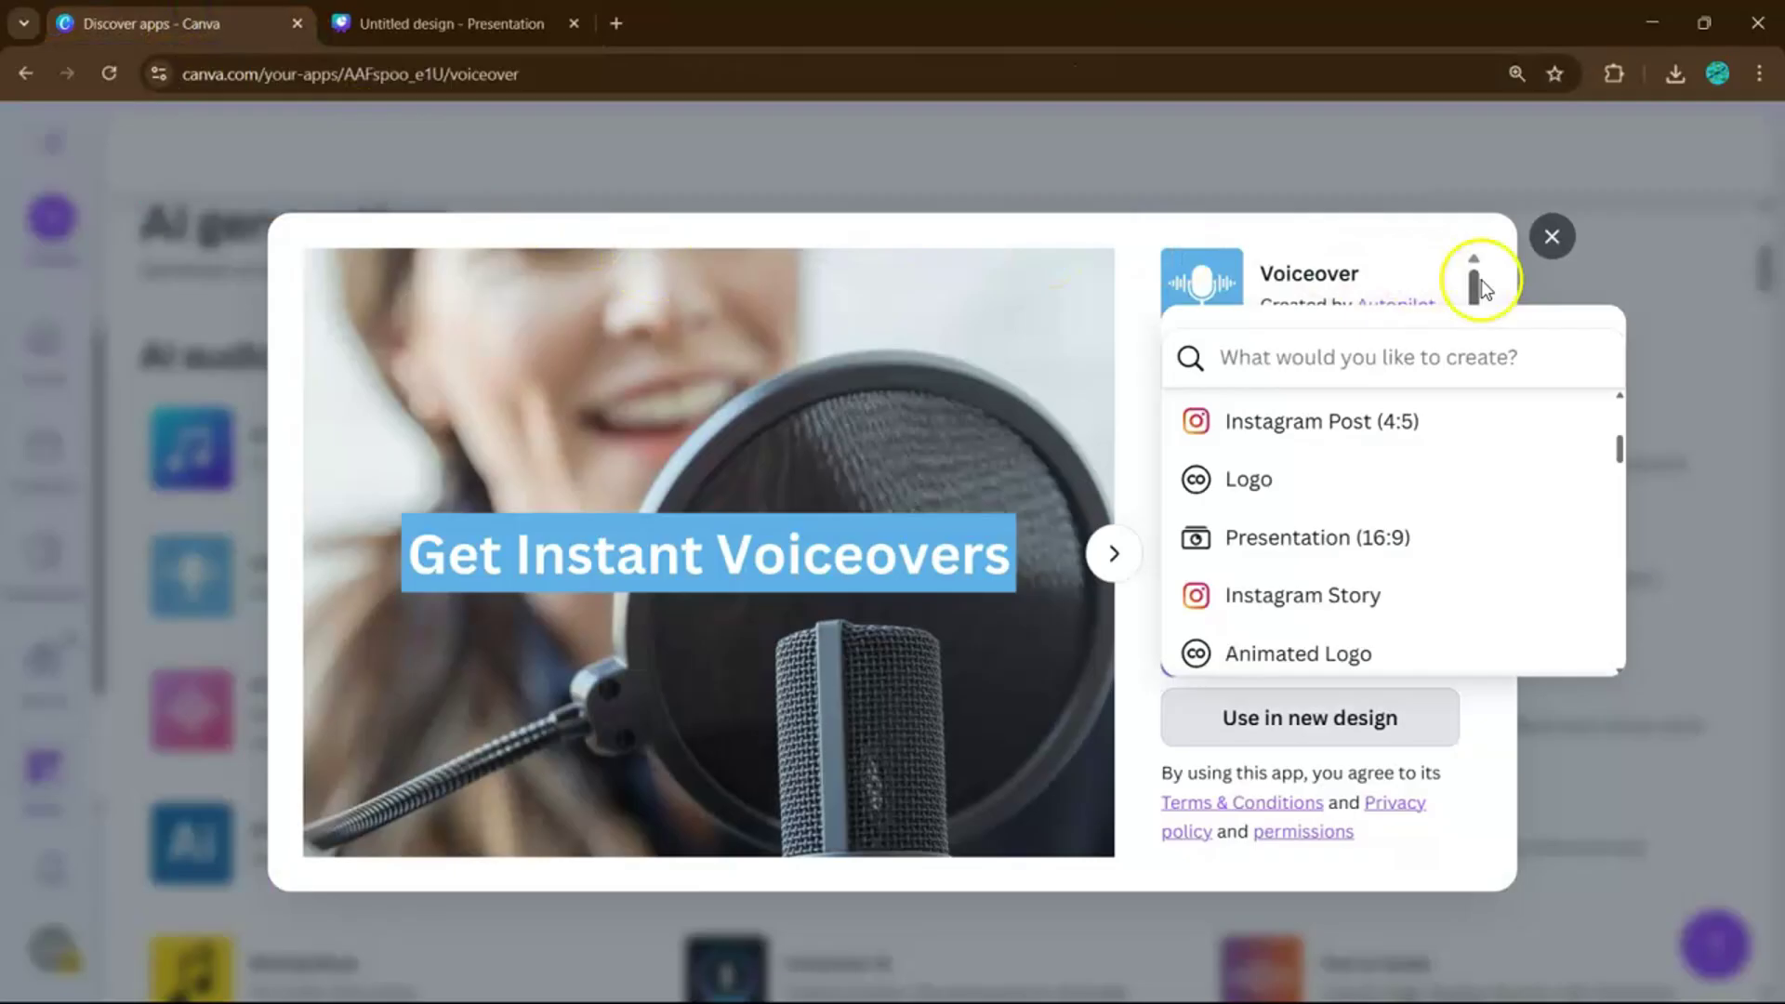
Close the Voiceover app details and browse the AI audio apps list.
{"action": "left_click", "coordinate": [1549, 240]}
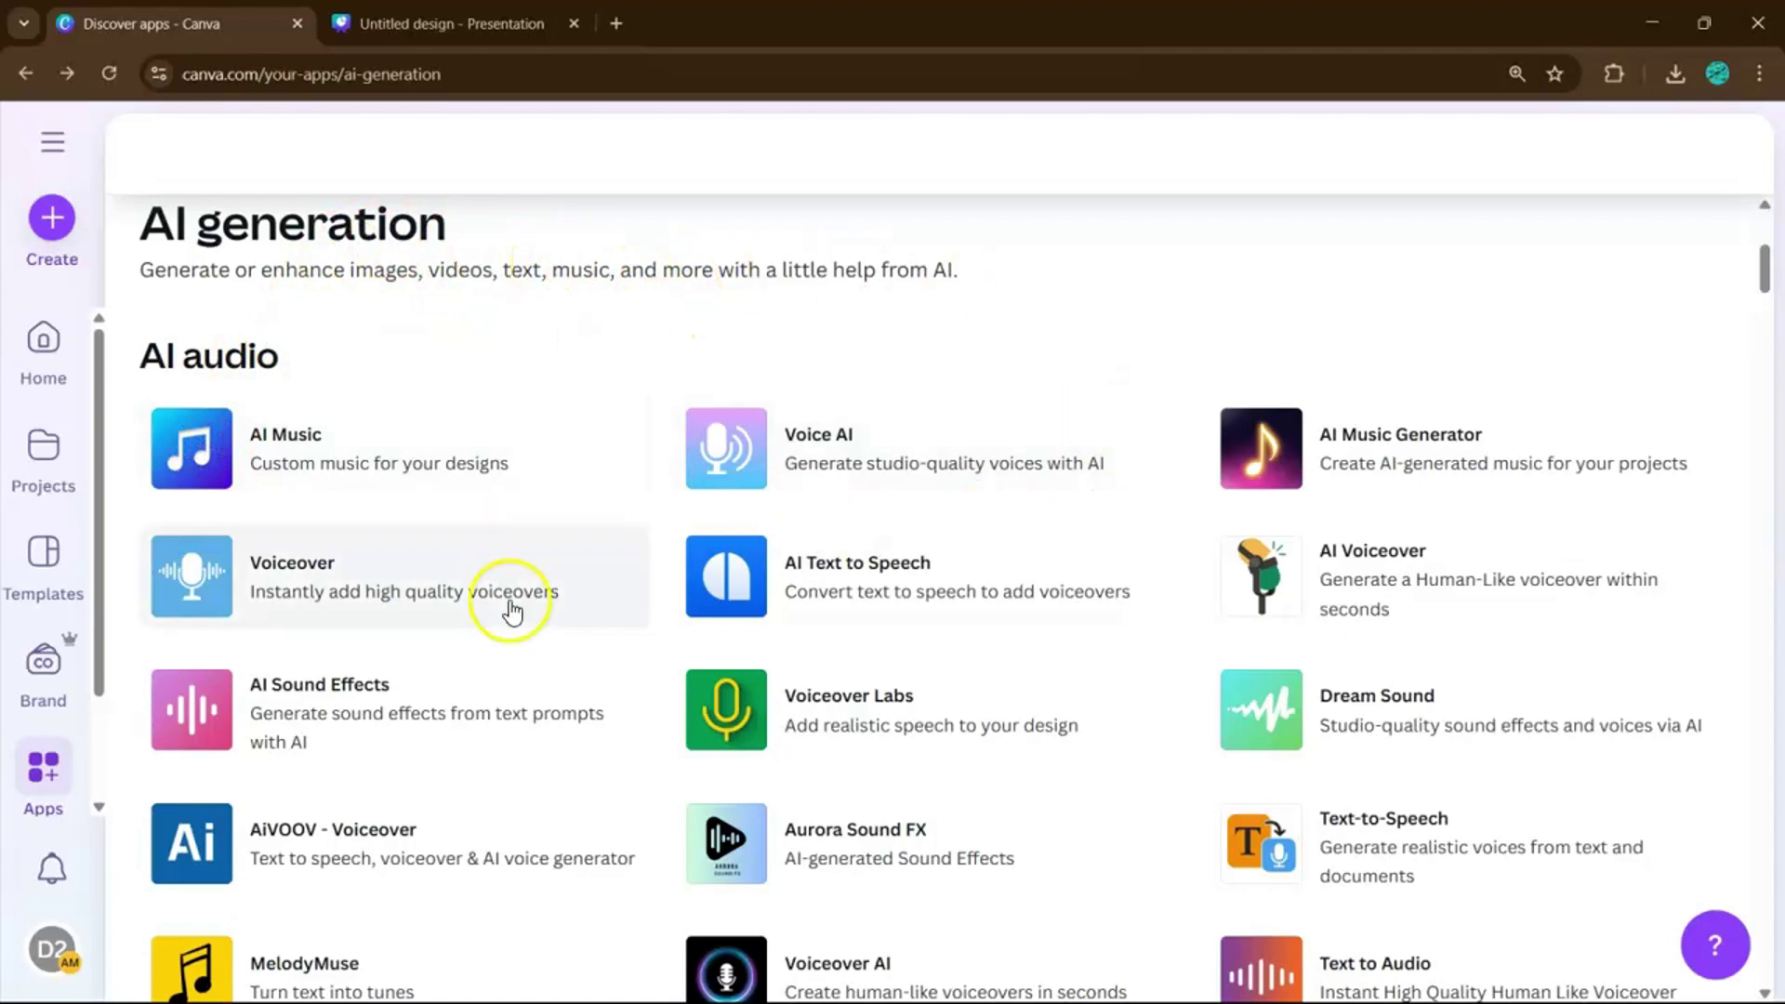
{"action": "scroll", "coordinate": [728, 749], "scroll_direction": "down", "scroll_amount": 3}
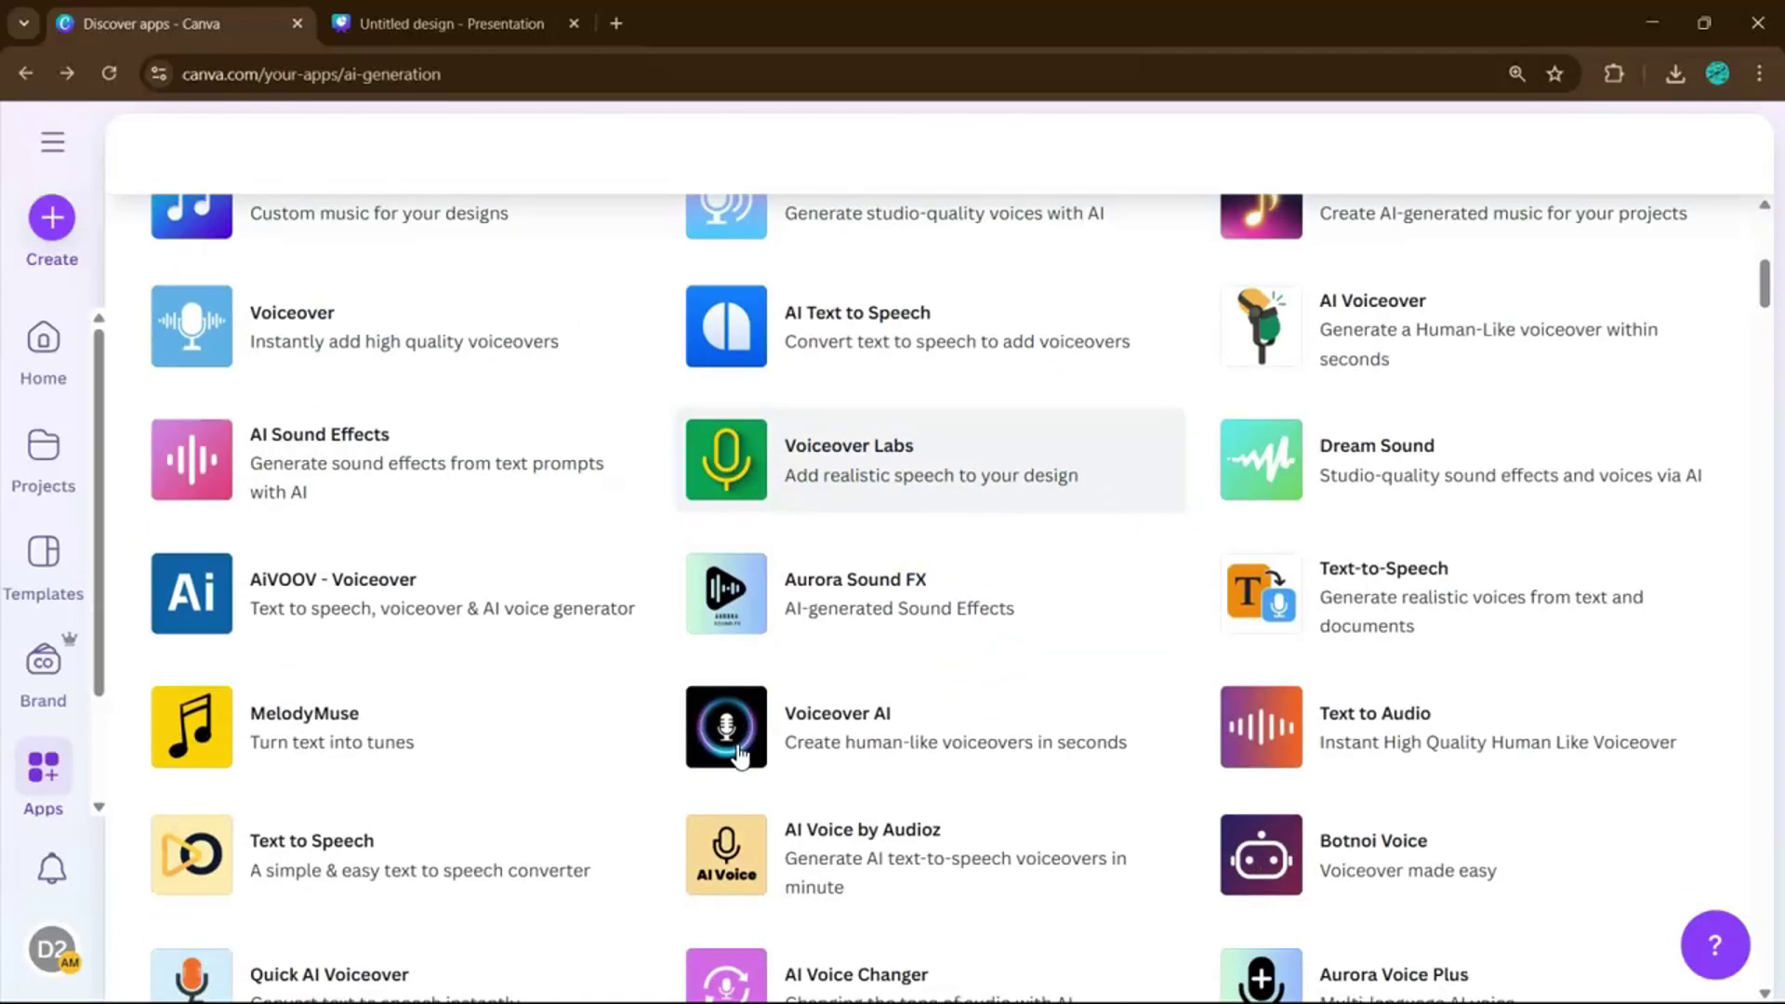
{"action": "scroll", "coordinate": [741, 755], "scroll_direction": "down", "scroll_amount": 1}
{"action": "scroll", "coordinate": [740, 754], "scroll_direction": "up", "scroll_amount": 3}
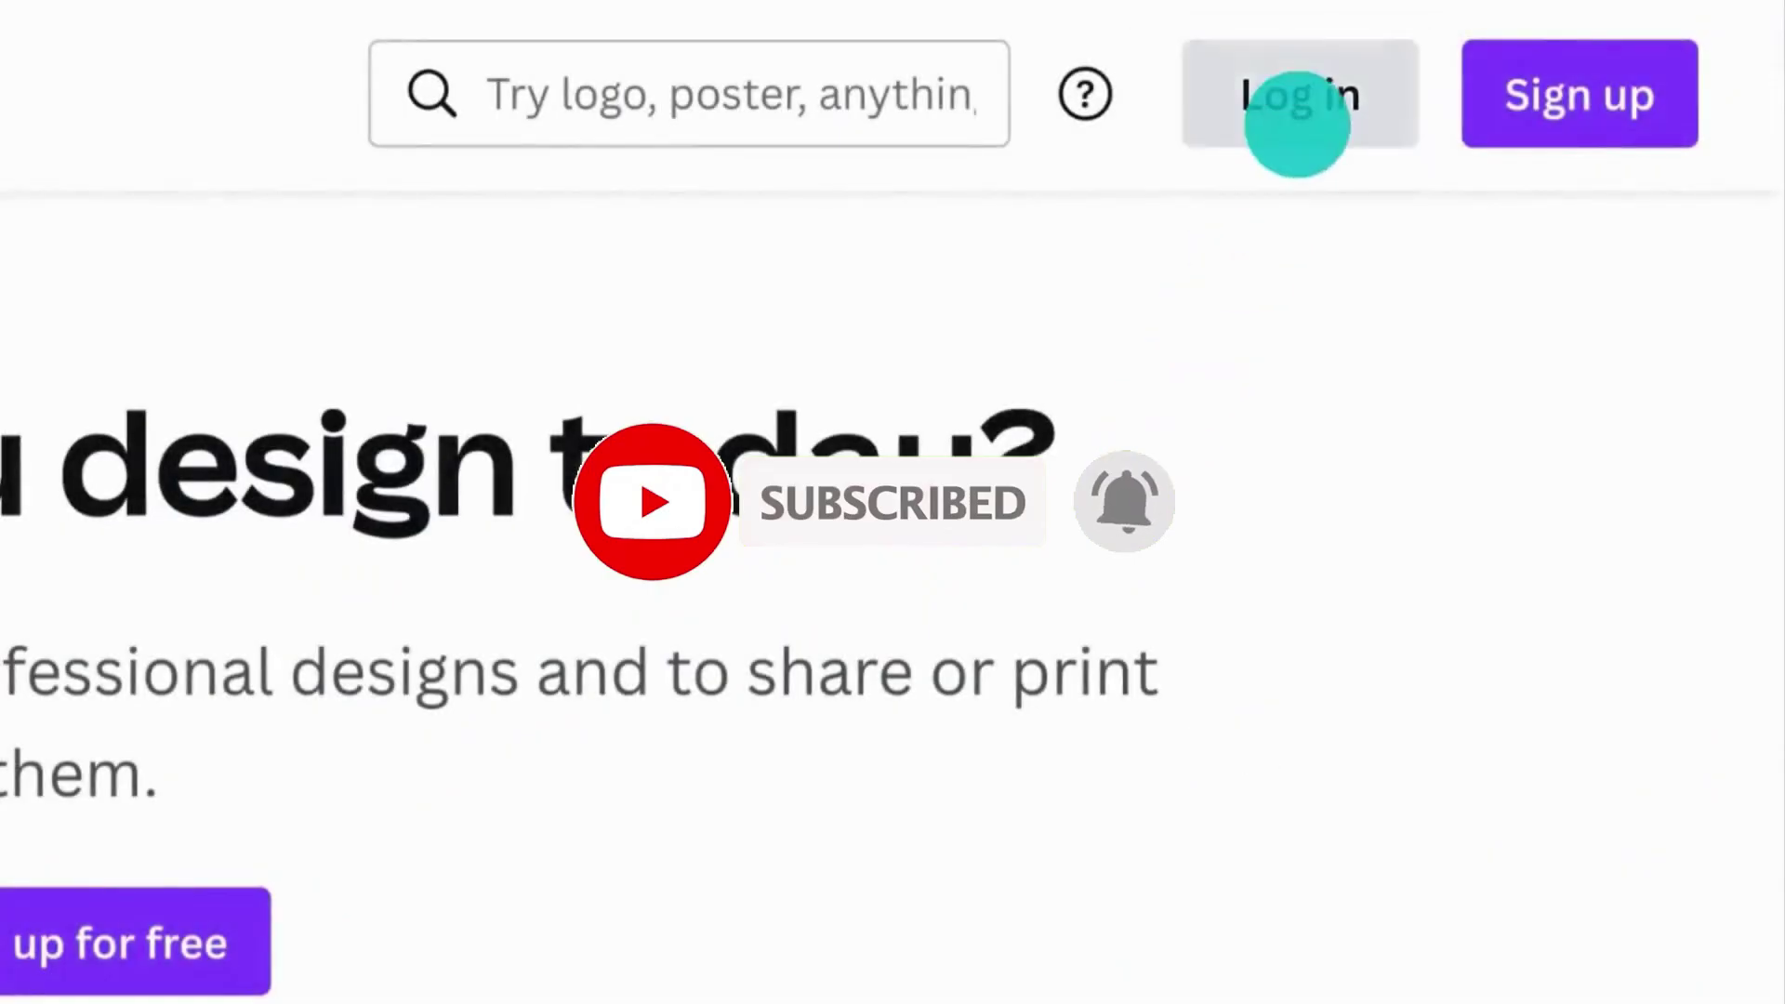
Log in to Canva with email, entering the account's e-mail address and continuing.
{"action": "left_click", "coordinate": [1297, 116]}
{"action": "left_click", "coordinate": [89, 946]}
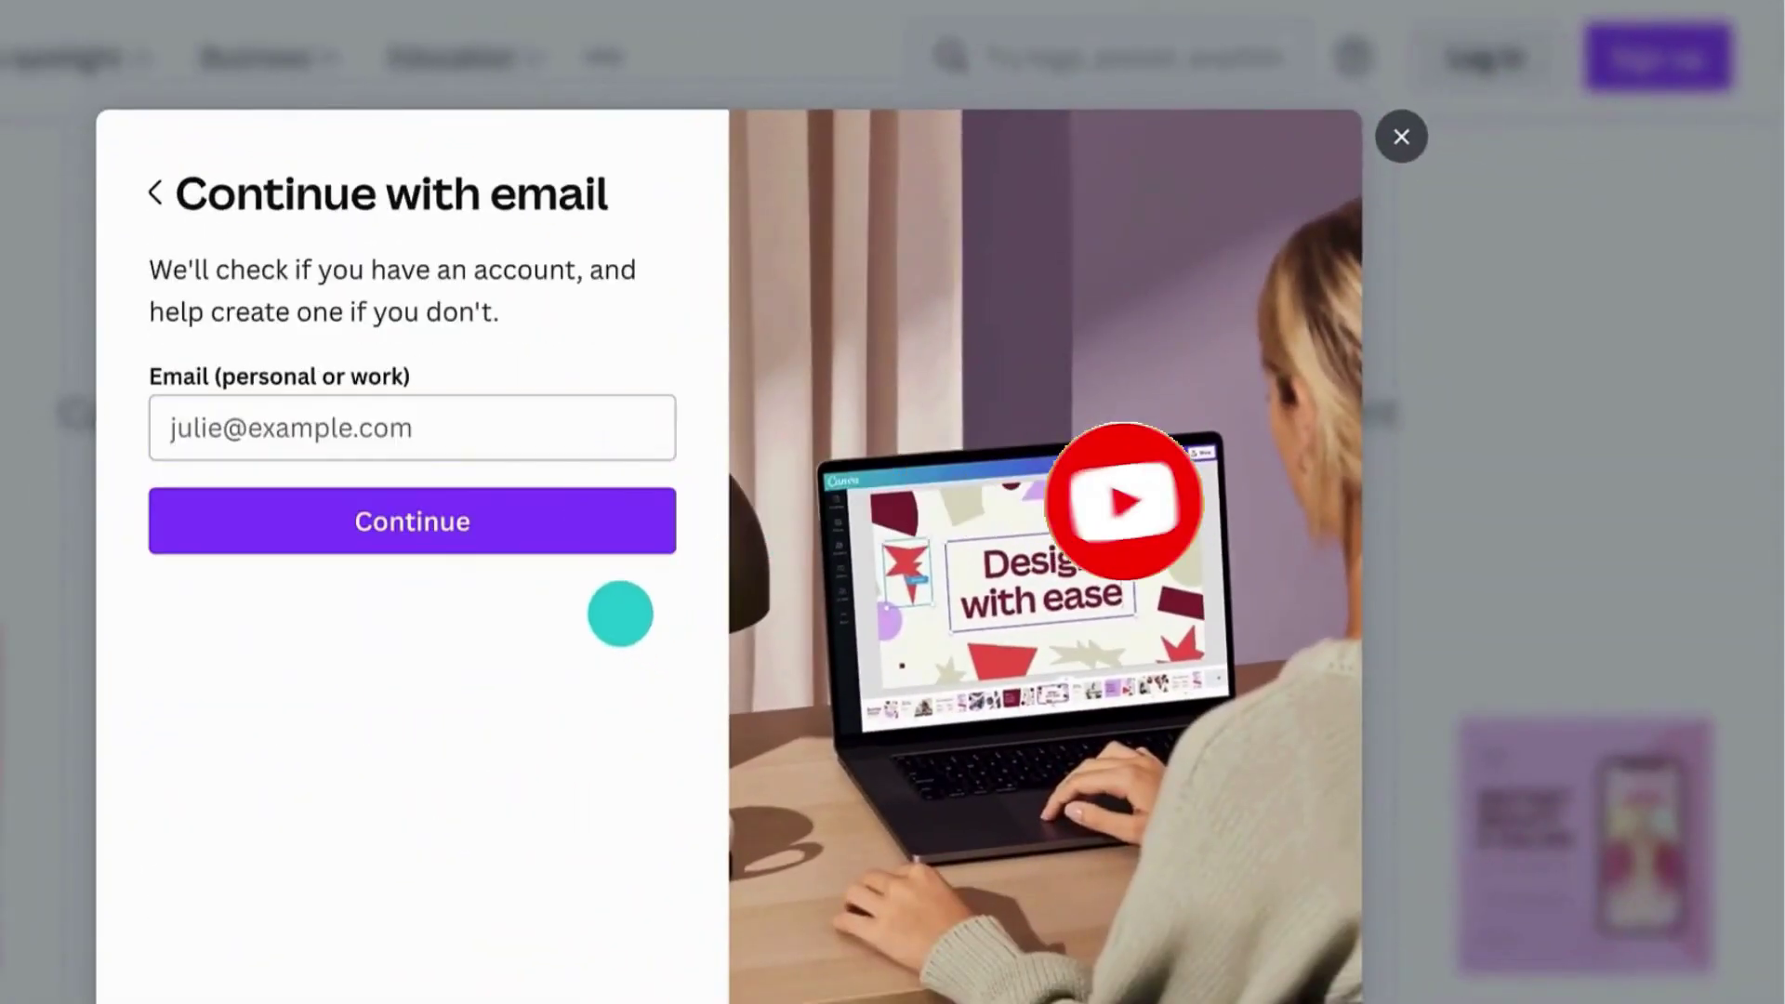
{"action": "left_click", "coordinate": [248, 423]}
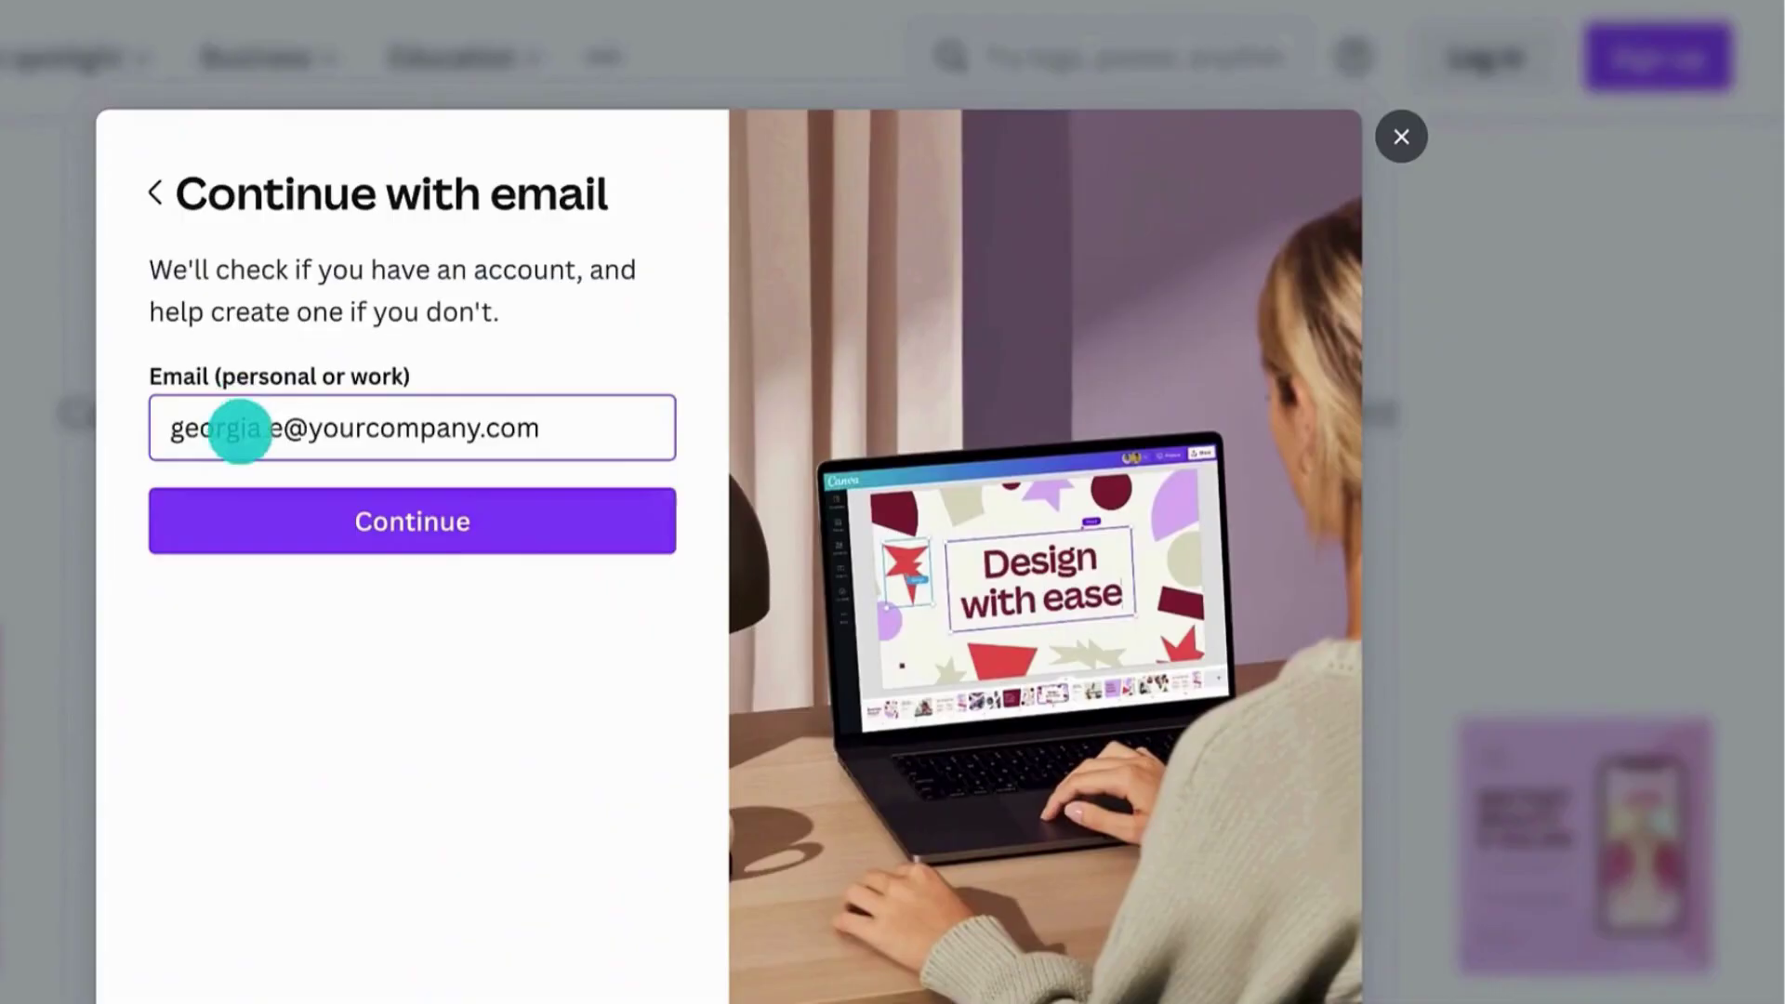
{"action": "left_click", "coordinate": [254, 491]}
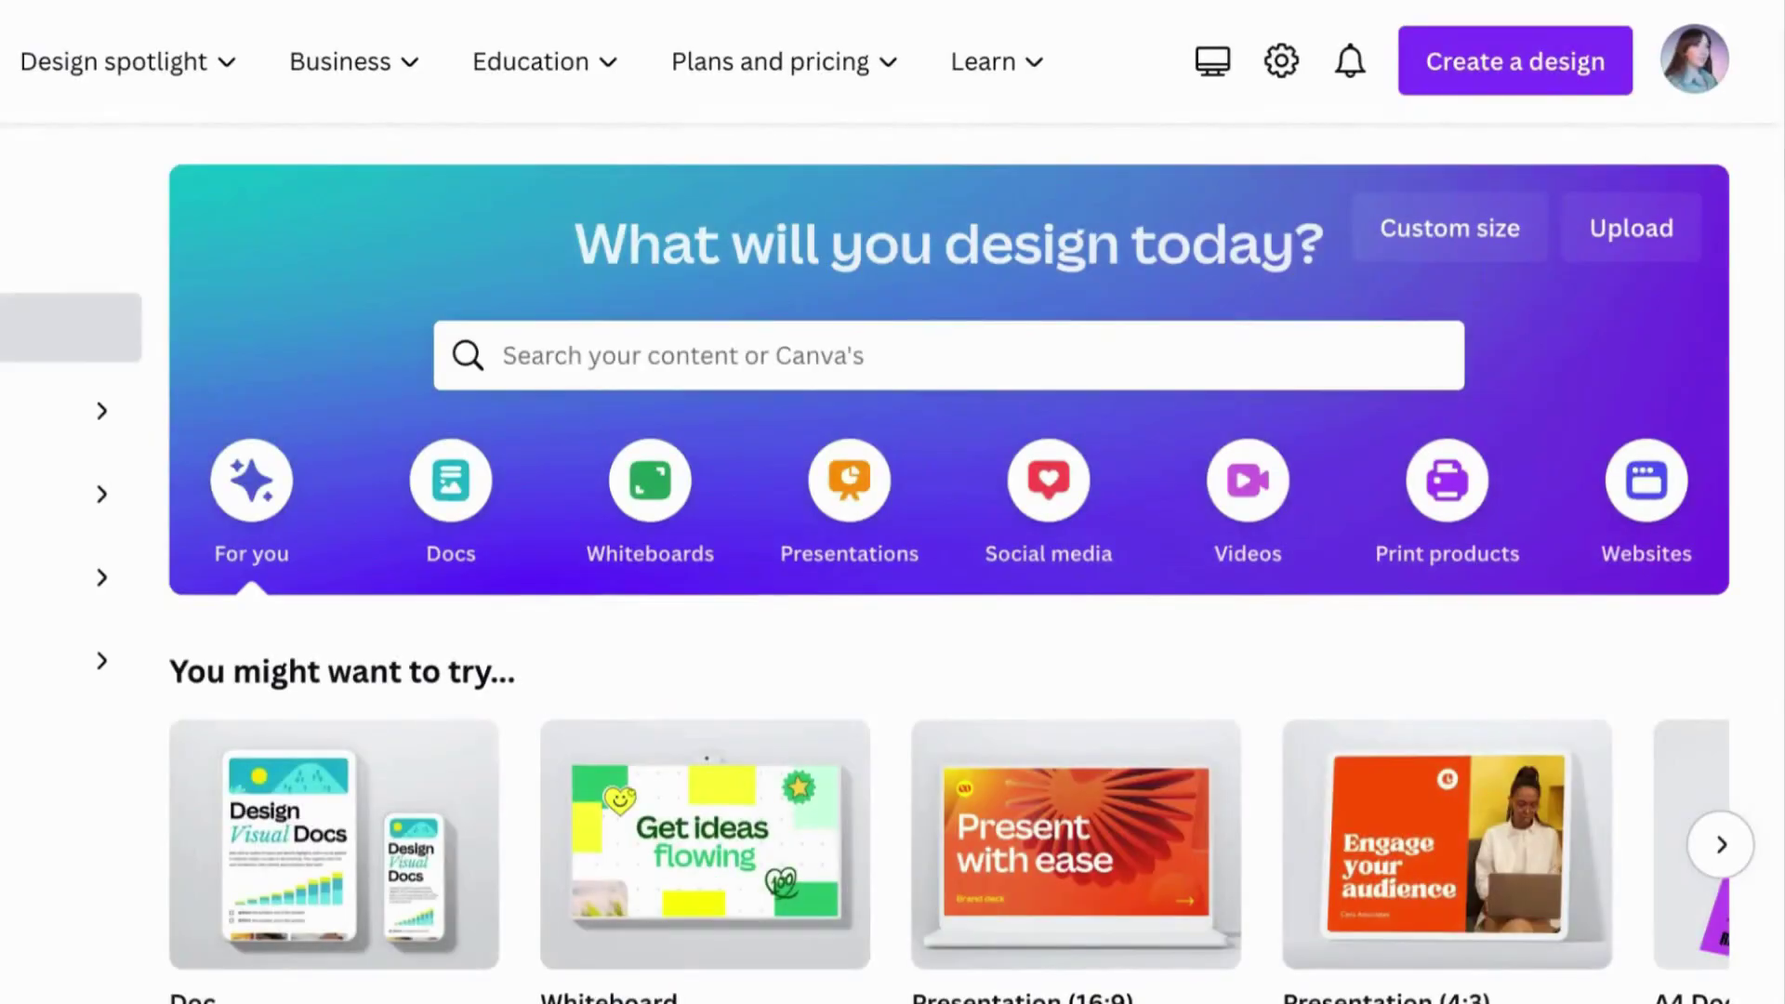